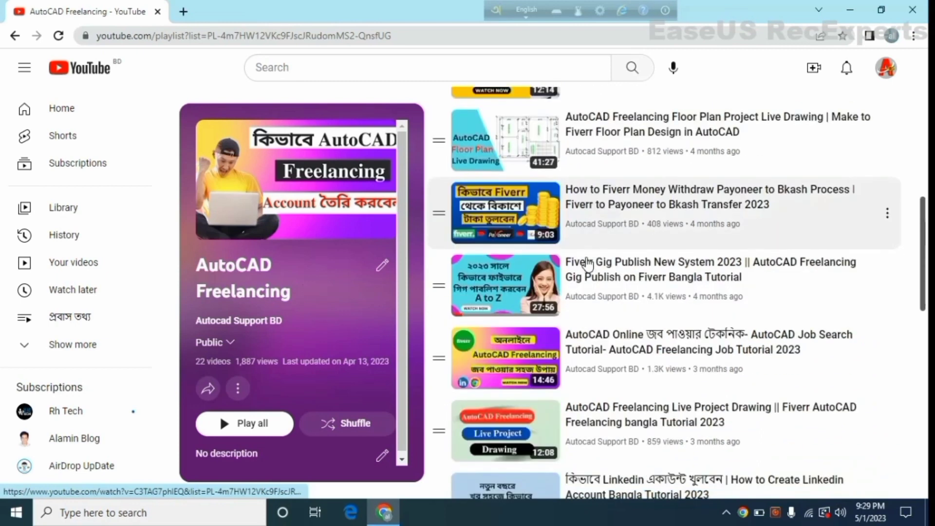
{"action": "scroll", "coordinate": [521, 288], "scroll_direction": "down", "scroll_amount": 3}
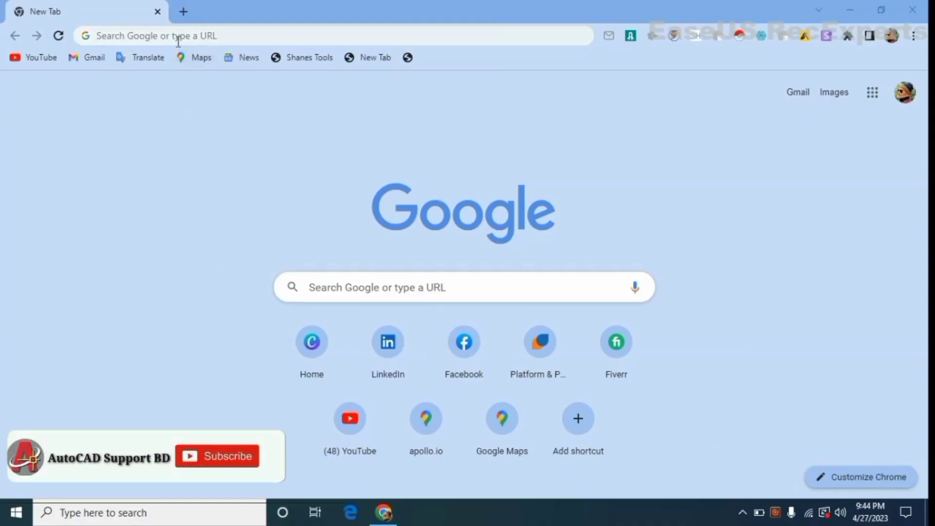
{"action": "left_click", "coordinate": [178, 37]}
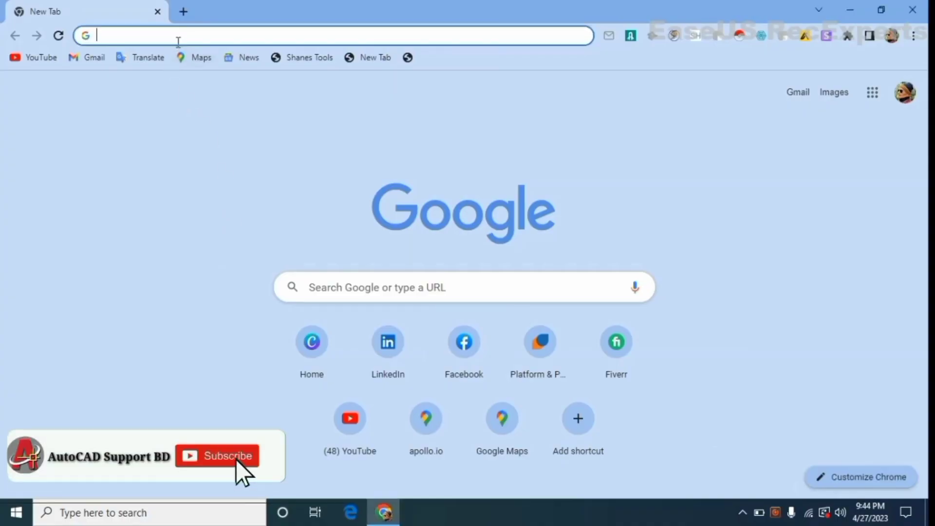
{"action": "left_click", "coordinate": [181, 161]}
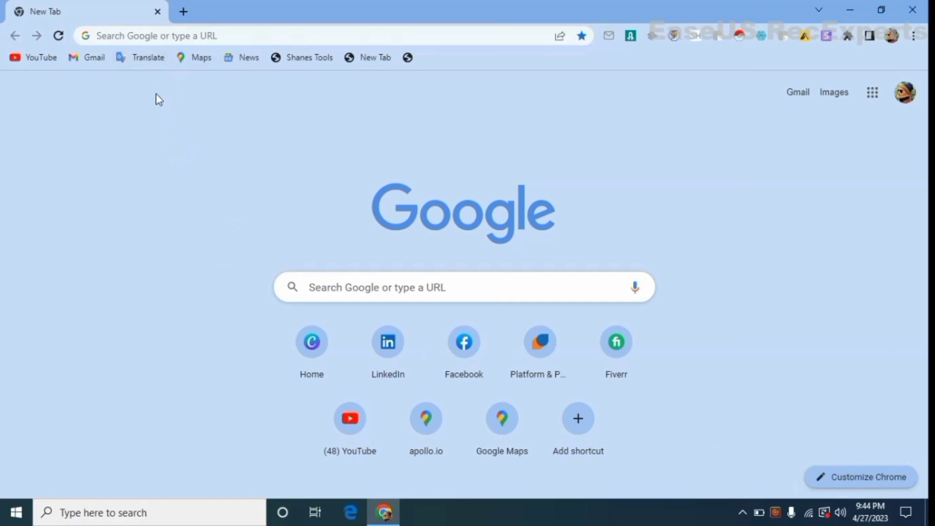
Search Google for "fiverr gig image size 2023".
{"action": "left_click", "coordinate": [155, 43]}
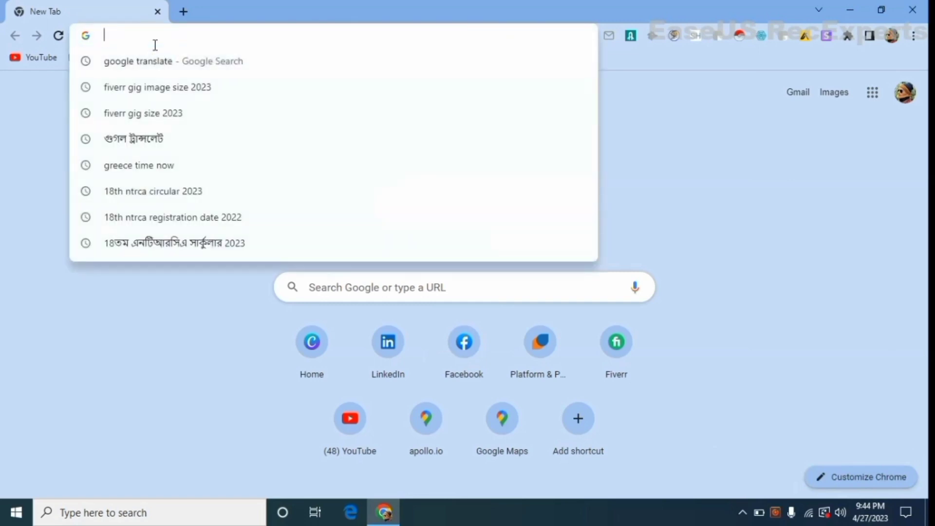
{"action": "type", "text": "fiverr.com"}
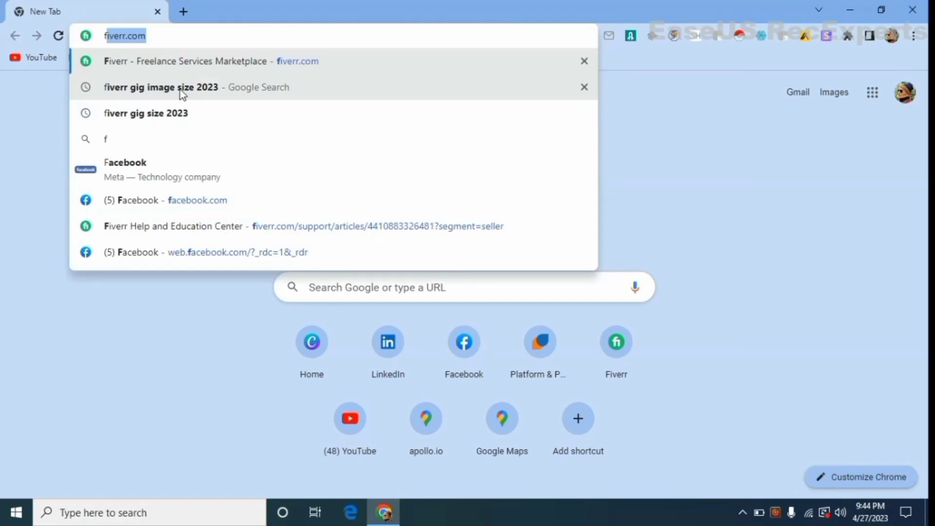
{"action": "left_click", "coordinate": [180, 90]}
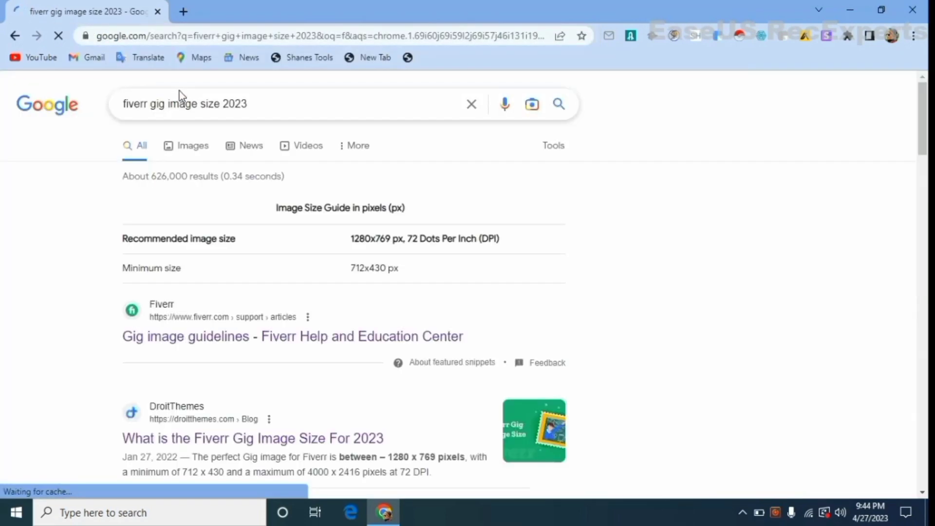
Open the Fiverr Help and Education Center article on Gig image guidelines from the search results.
{"action": "scroll", "coordinate": [200, 203], "scroll_direction": "down", "scroll_amount": 1}
{"action": "scroll", "coordinate": [209, 239], "scroll_direction": "up", "scroll_amount": 1}
{"action": "scroll", "coordinate": [209, 255], "scroll_direction": "down", "scroll_amount": 1}
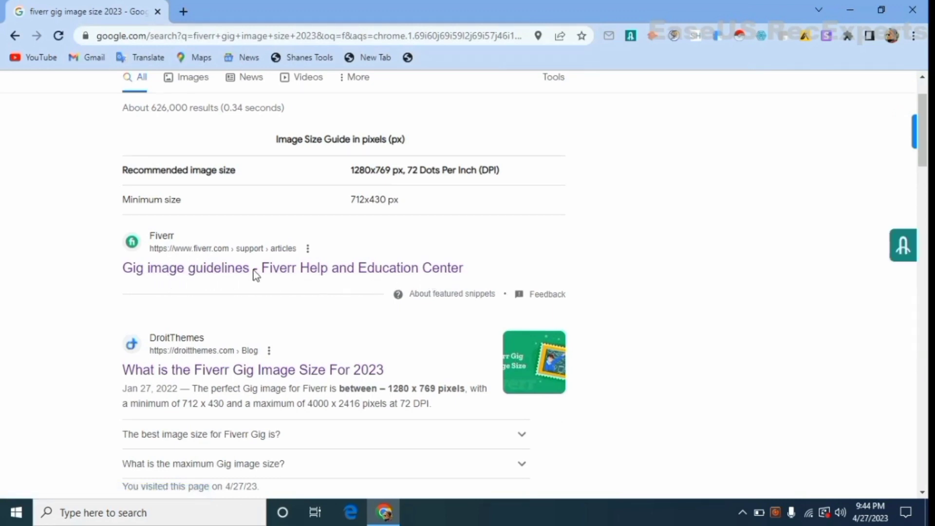
{"action": "scroll", "coordinate": [238, 275], "scroll_direction": "down", "scroll_amount": 1}
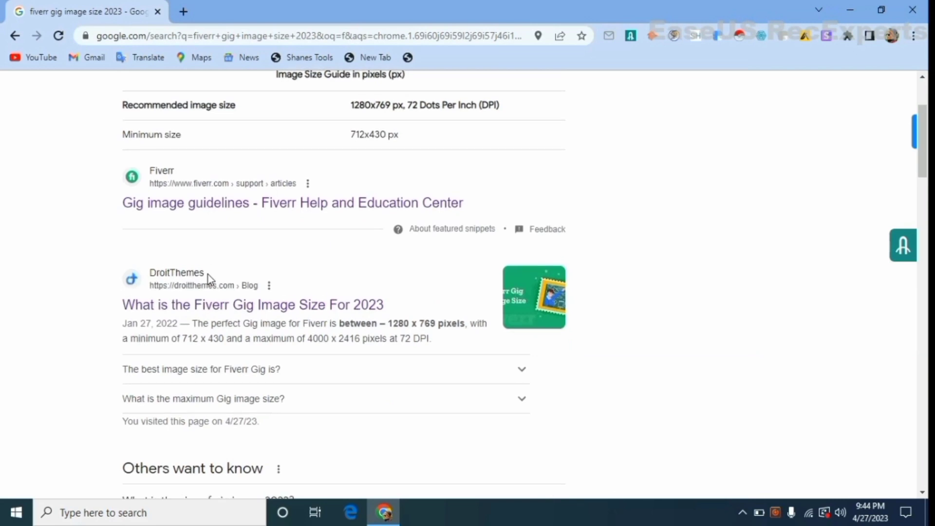
{"action": "left_click", "coordinate": [221, 207]}
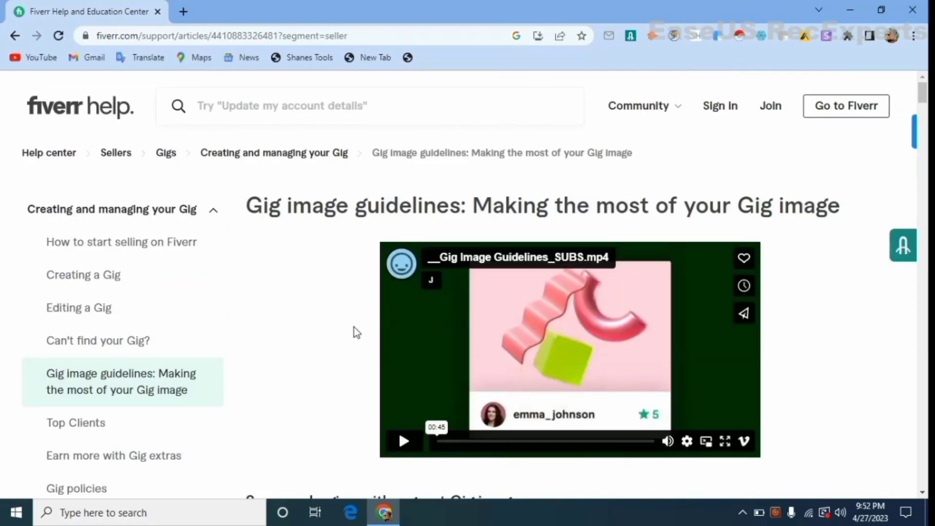
Examine the recommended and minimum image sizes in the article's General guidelines section.
{"action": "scroll", "coordinate": [354, 327], "scroll_direction": "down", "scroll_amount": 9}
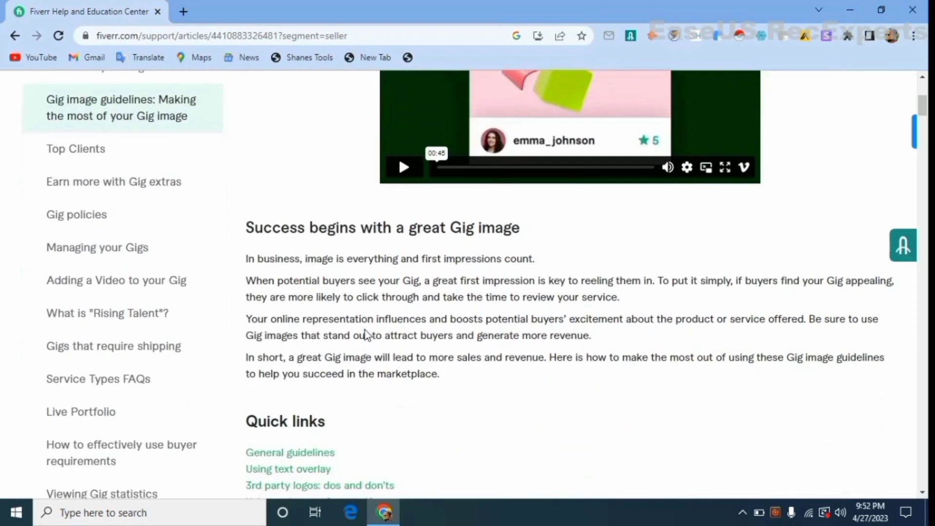
{"action": "scroll", "coordinate": [364, 330], "scroll_direction": "down", "scroll_amount": 6}
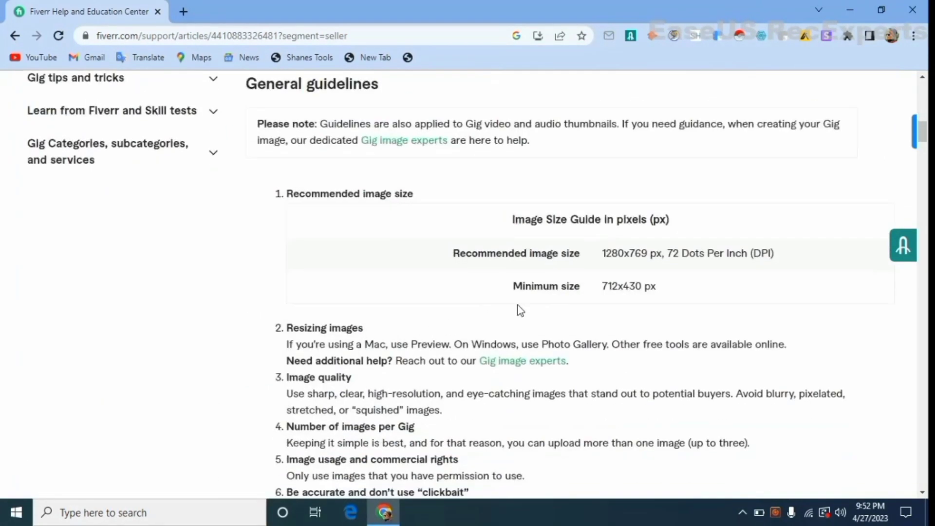
{"action": "left_click_drag", "start_coordinate": [603, 263], "coordinate": [654, 261]}
{"action": "key", "text": "XF86RFKill"}
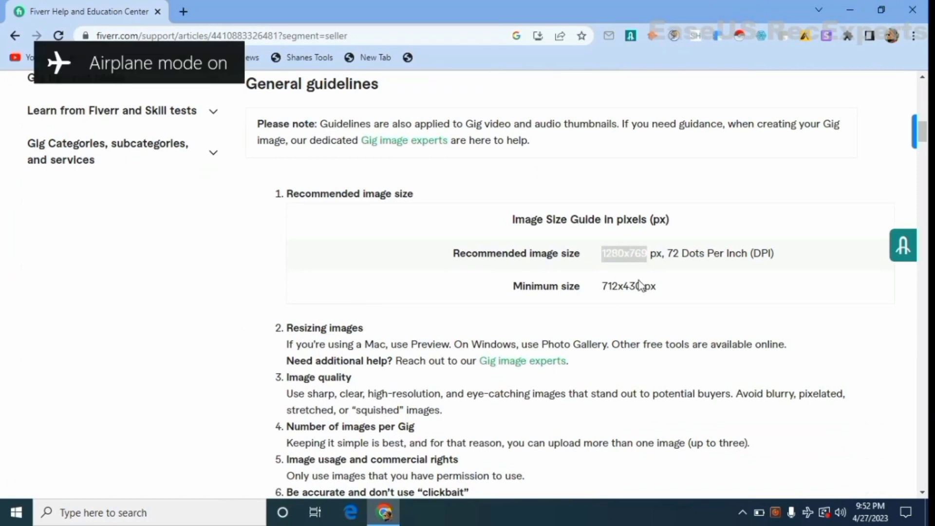
{"action": "left_click", "coordinate": [610, 294]}
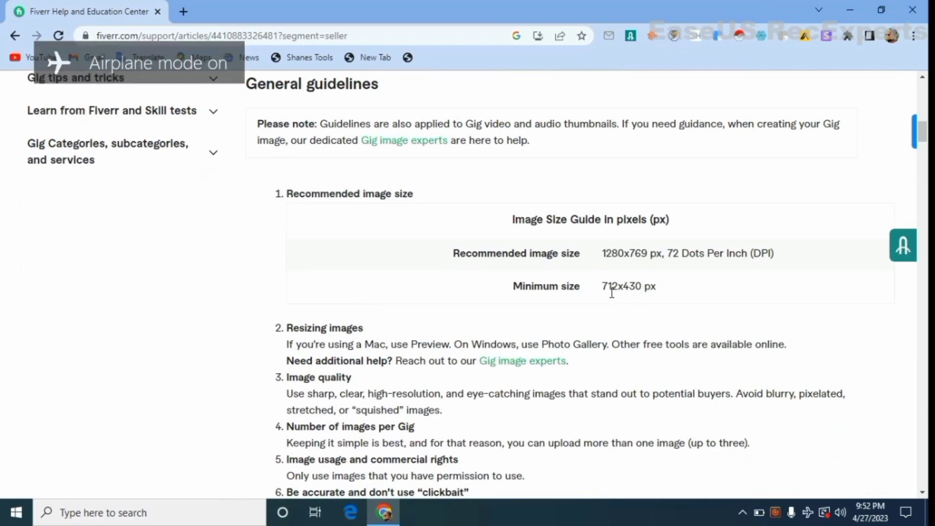
{"action": "left_click_drag", "start_coordinate": [658, 288], "coordinate": [615, 260]}
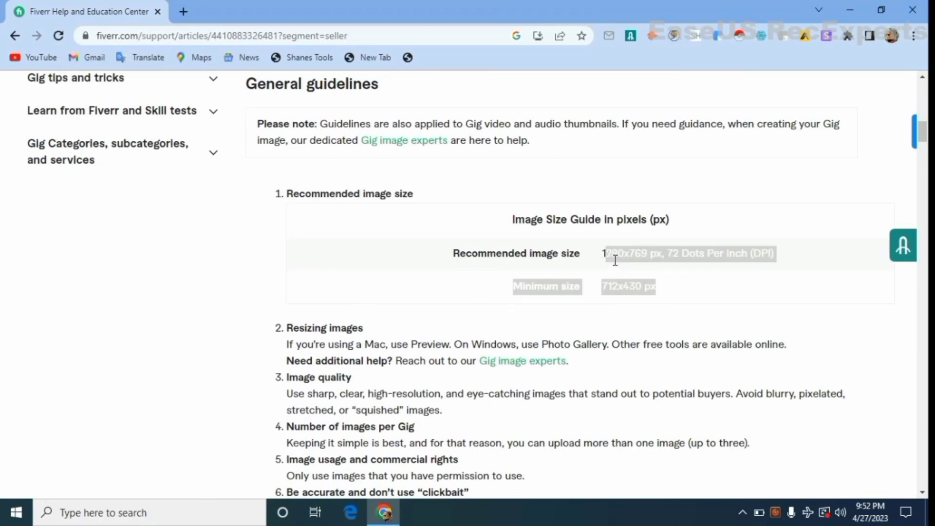
{"action": "left_click", "coordinate": [493, 294]}
{"action": "key", "text": "XF86RFKill"}
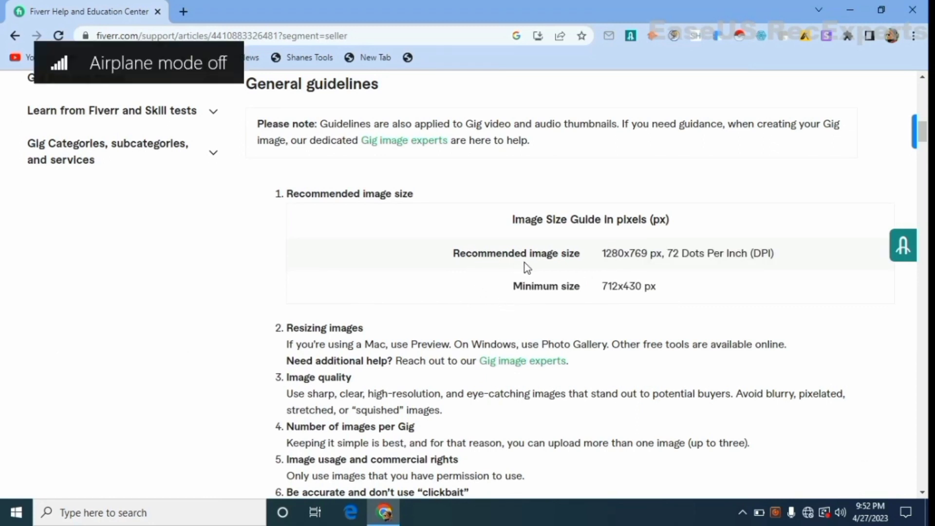
{"action": "left_click_drag", "start_coordinate": [604, 262], "coordinate": [646, 265]}
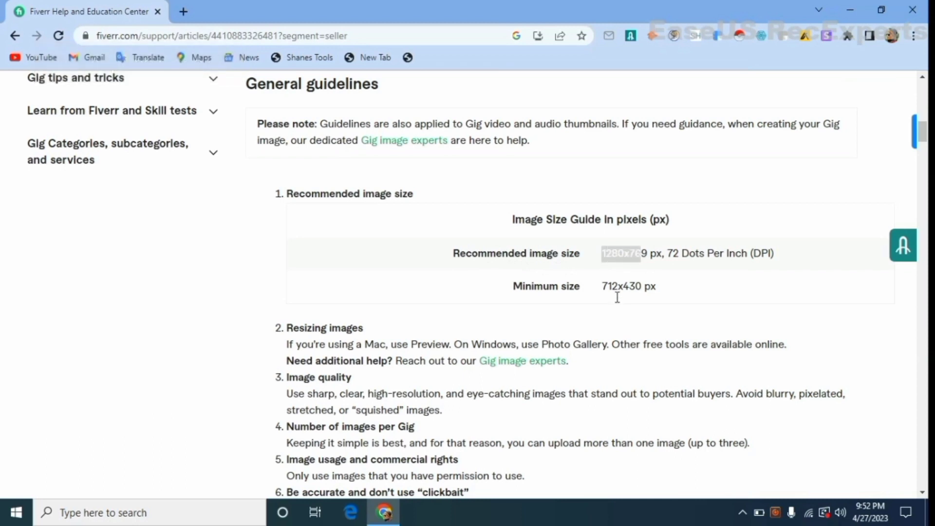
{"action": "left_click_drag", "start_coordinate": [602, 288], "coordinate": [660, 293]}
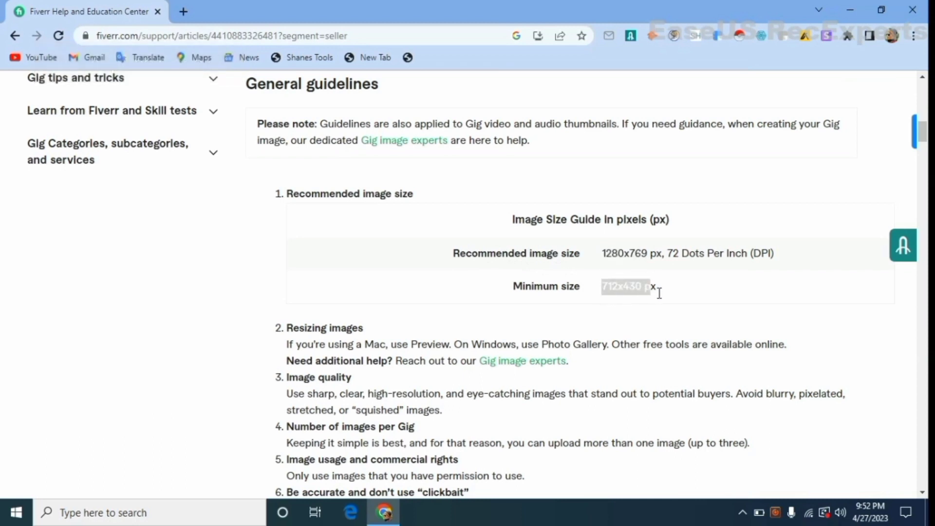
{"action": "left_click", "coordinate": [668, 292]}
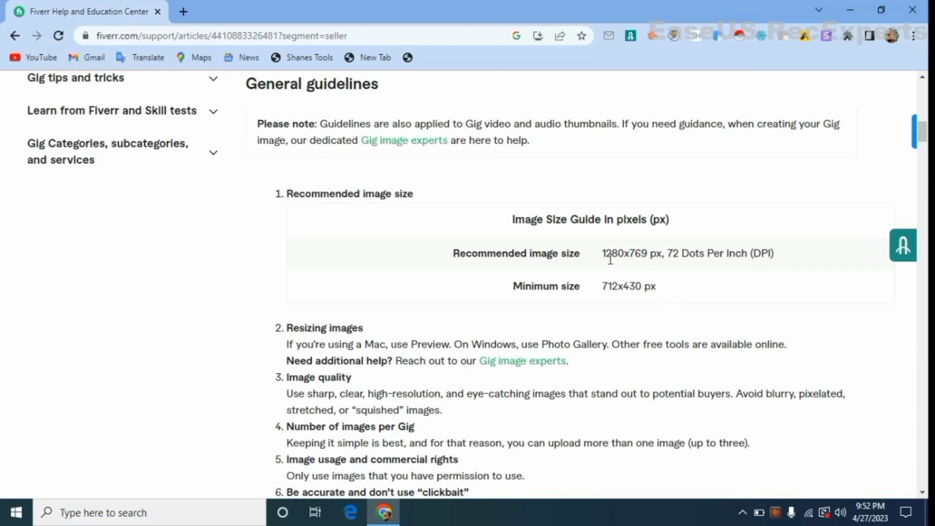
{"action": "left_click_drag", "start_coordinate": [602, 259], "coordinate": [652, 264]}
{"action": "key", "text": "XF86RFKill"}
{"action": "left_click", "coordinate": [610, 256]}
{"action": "scroll", "coordinate": [269, 221], "scroll_direction": "up", "scroll_amount": 1}
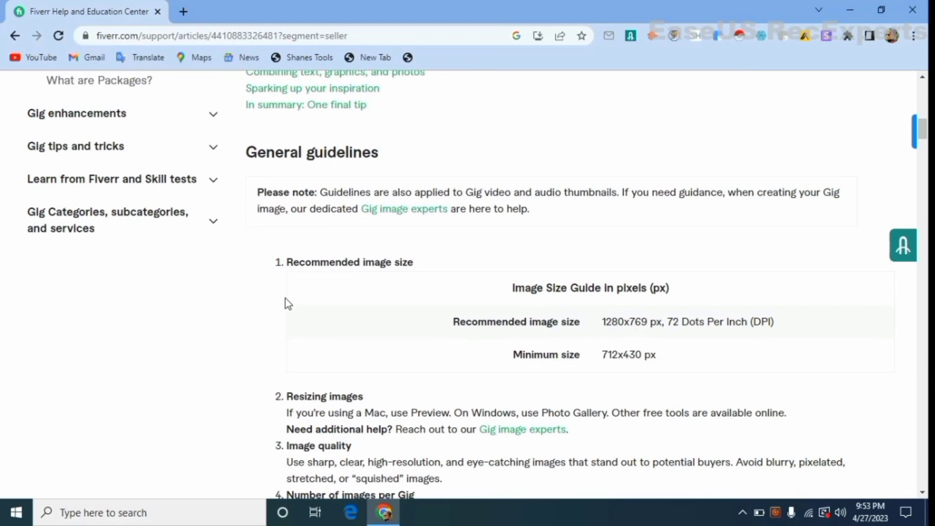
{"action": "left_click_drag", "start_coordinate": [604, 333], "coordinate": [652, 333]}
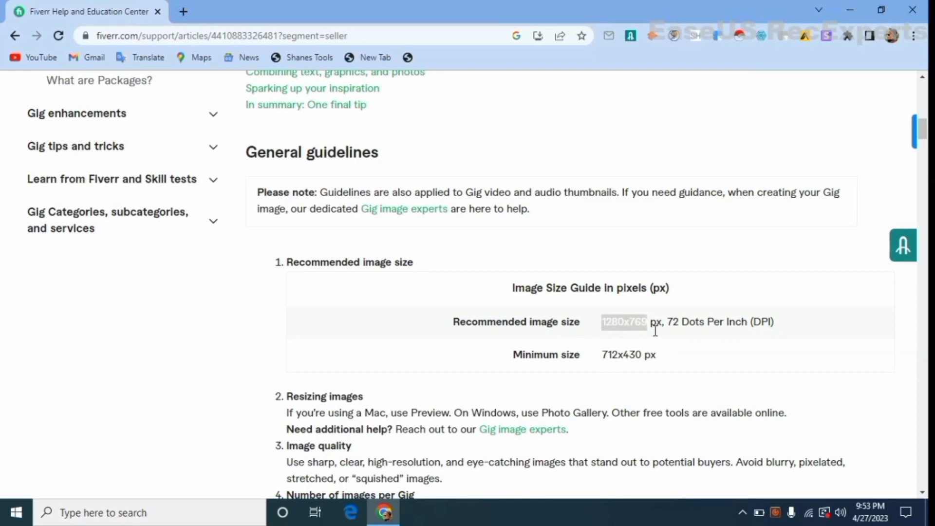
Open canva.com in a new browser tab.
{"action": "left_click", "coordinate": [184, 12]}
{"action": "type", "text": "canva.com"}
{"action": "key", "text": "Return"}
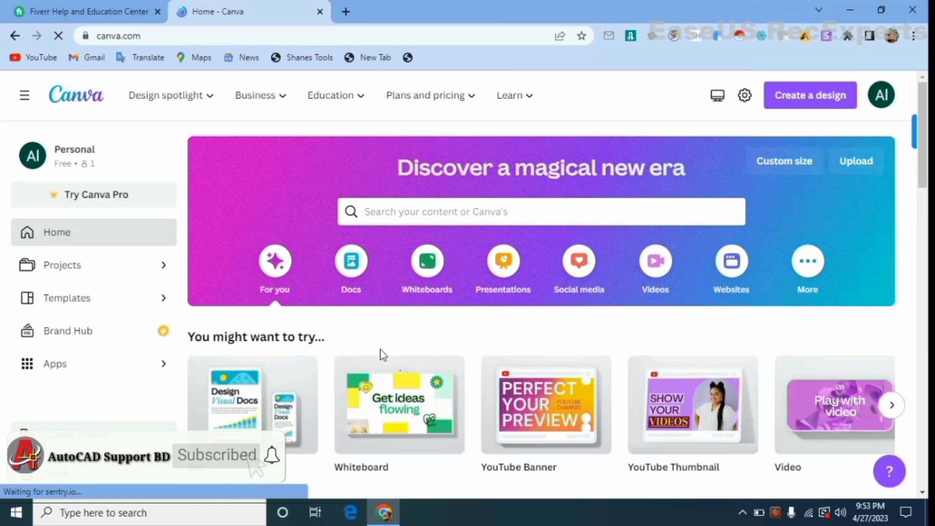
Create a new custom-size design 1280 px wide and 769 px high.
{"action": "left_click", "coordinate": [793, 162]}
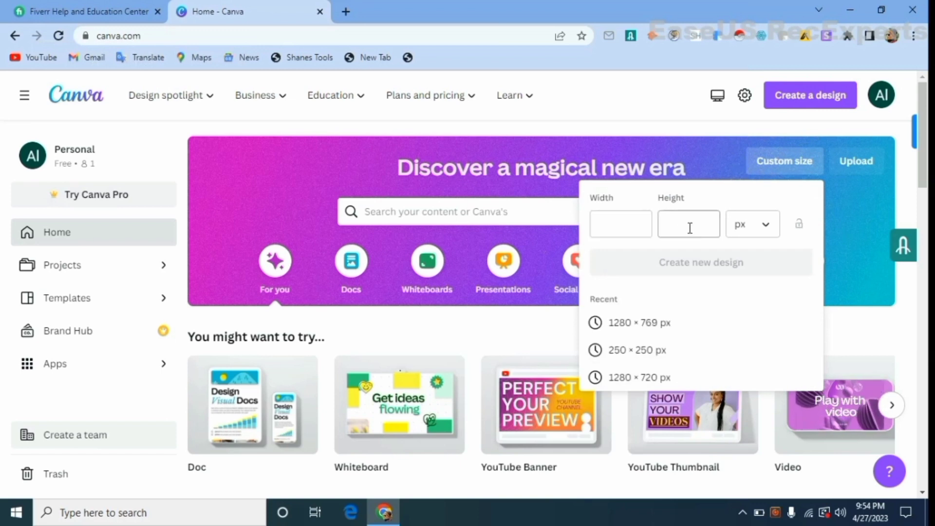
{"action": "left_click", "coordinate": [632, 236]}
{"action": "type", "text": "1280"}
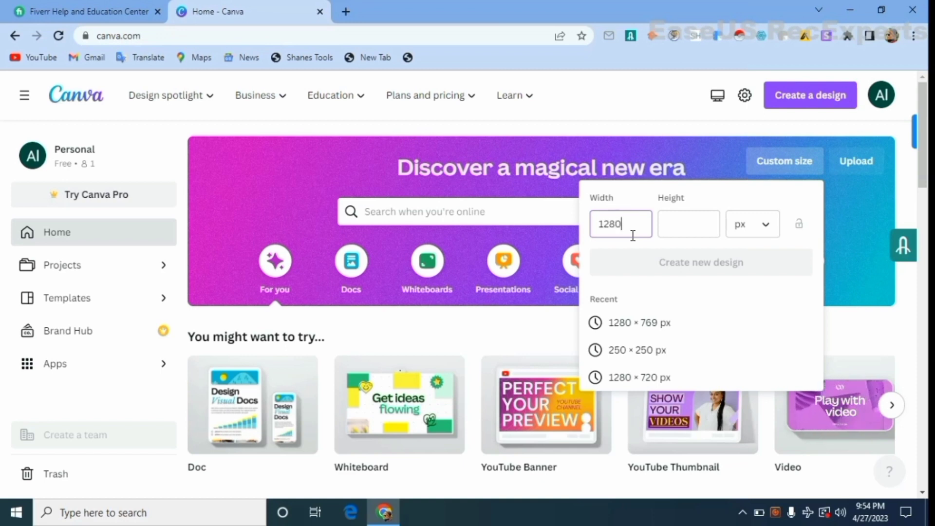
{"action": "left_click", "coordinate": [699, 228]}
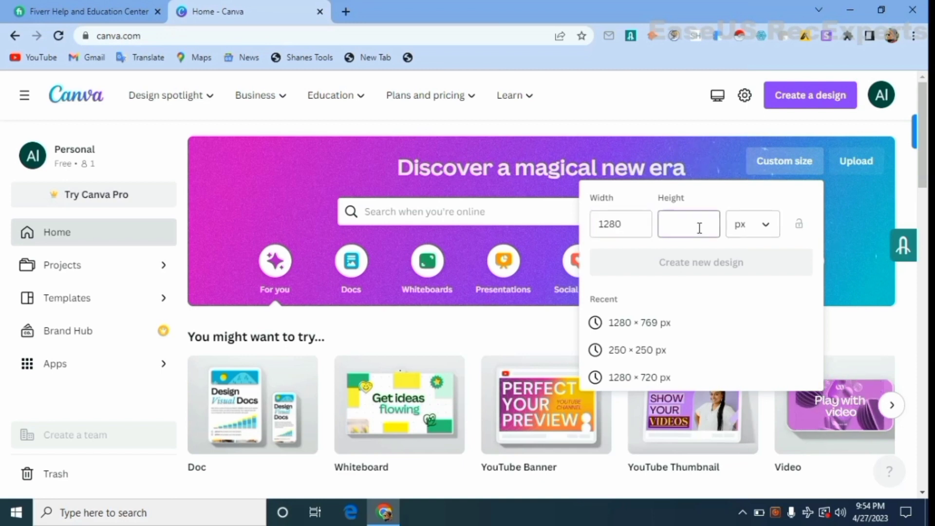
{"action": "type", "text": "769"}
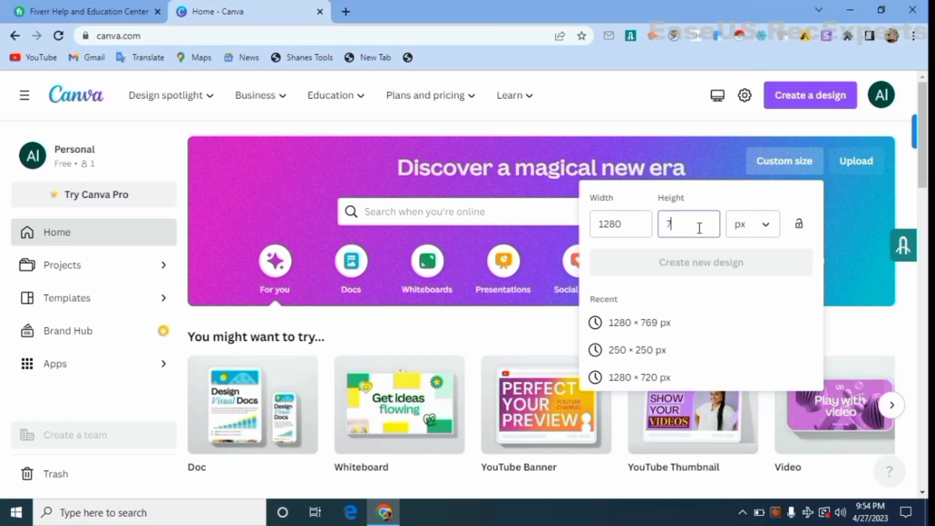
{"action": "left_click", "coordinate": [669, 271]}
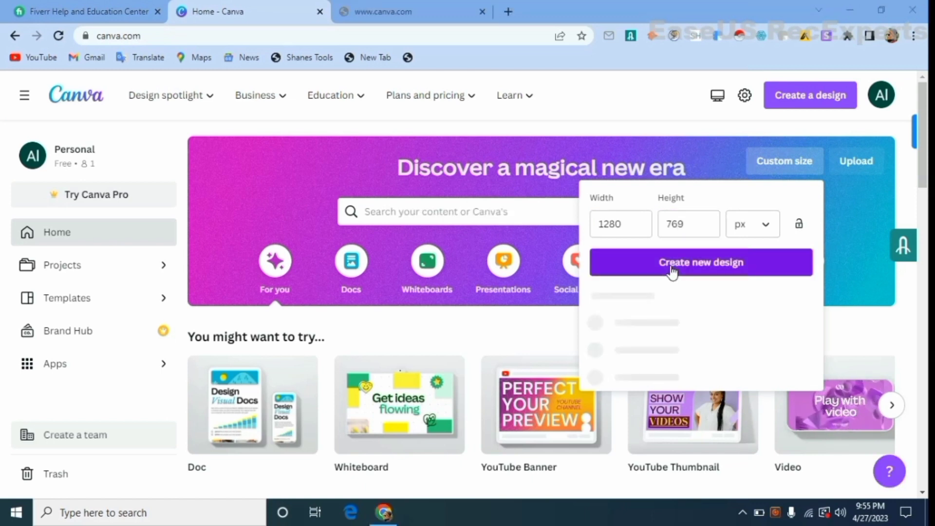
{"action": "left_click", "coordinate": [672, 271]}
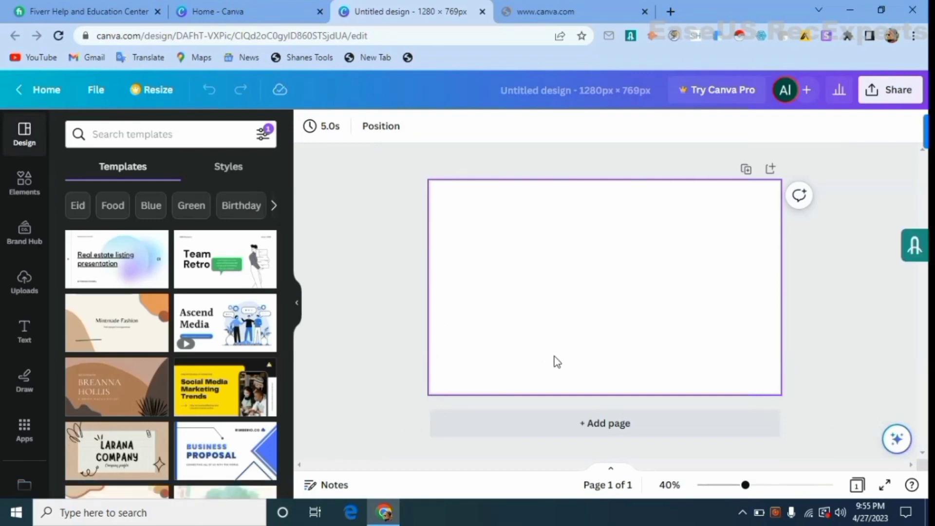
{"action": "key", "text": "XF86RFKill"}
{"action": "key", "text": "XF86RFKill"}
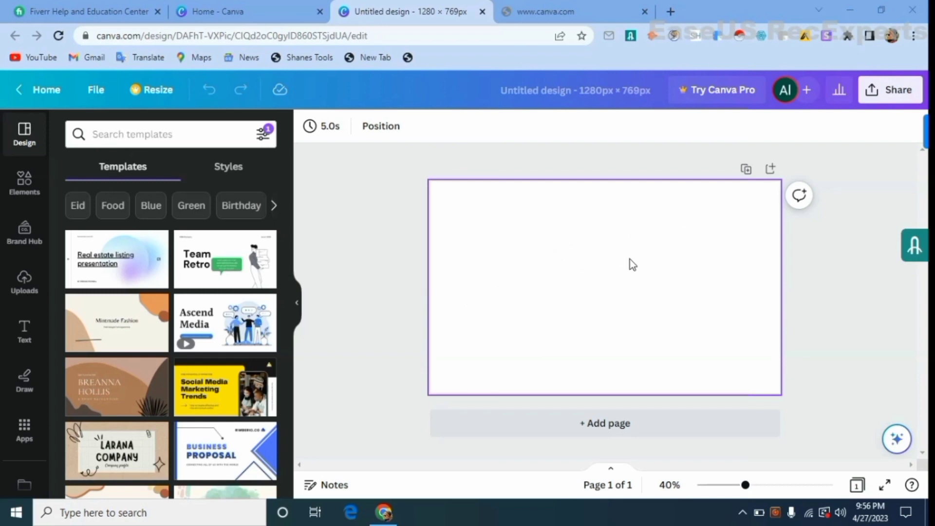
Start uploading a file to the design and browse to the edi folder inside DRAWING VIDEO on the song (F:) drive.
{"action": "left_click", "coordinate": [27, 287]}
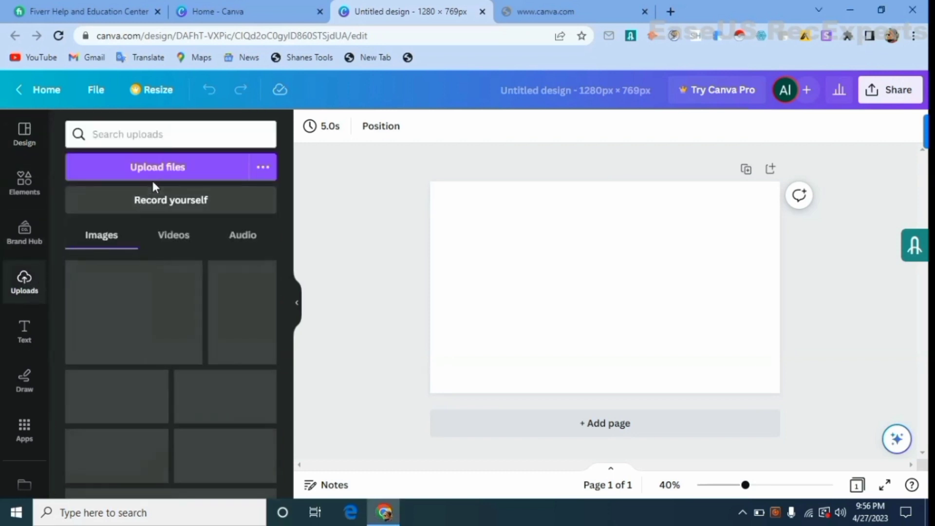
{"action": "left_click", "coordinate": [166, 176]}
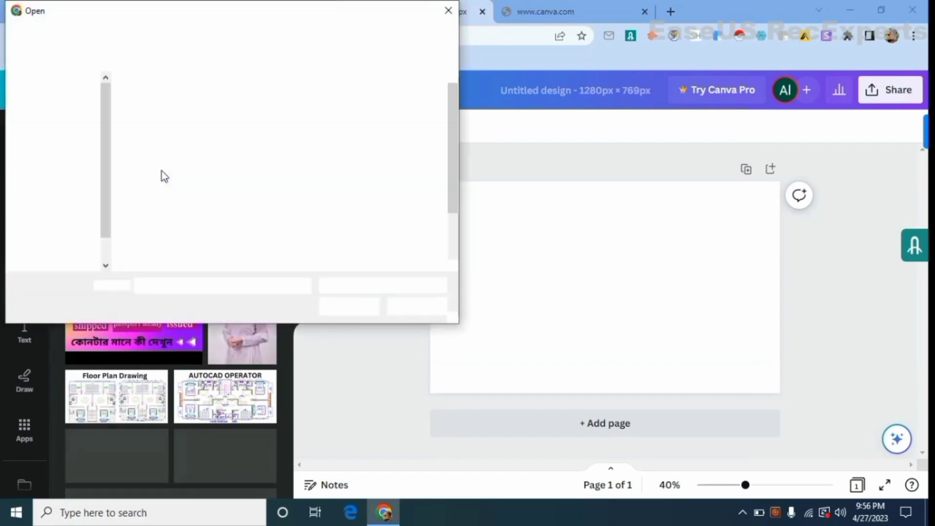
{"action": "scroll", "coordinate": [54, 210], "scroll_direction": "down", "scroll_amount": 2}
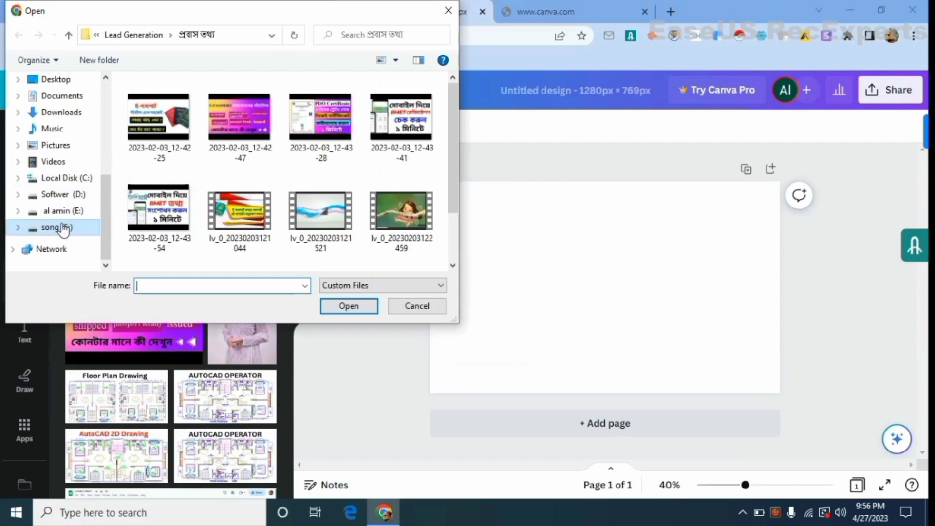
{"action": "scroll", "coordinate": [62, 228], "scroll_direction": "up", "scroll_amount": 3}
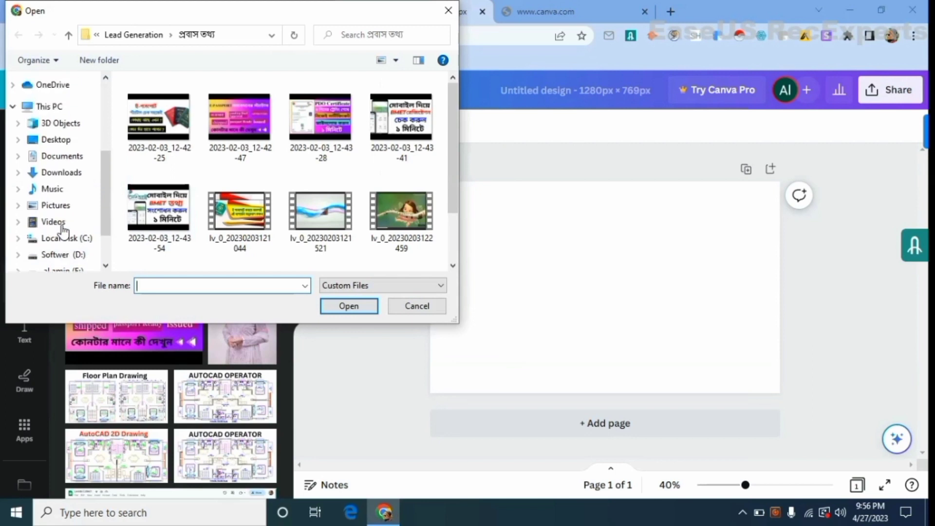
{"action": "scroll", "coordinate": [58, 152], "scroll_direction": "up", "scroll_amount": 1}
{"action": "left_click", "coordinate": [57, 122]}
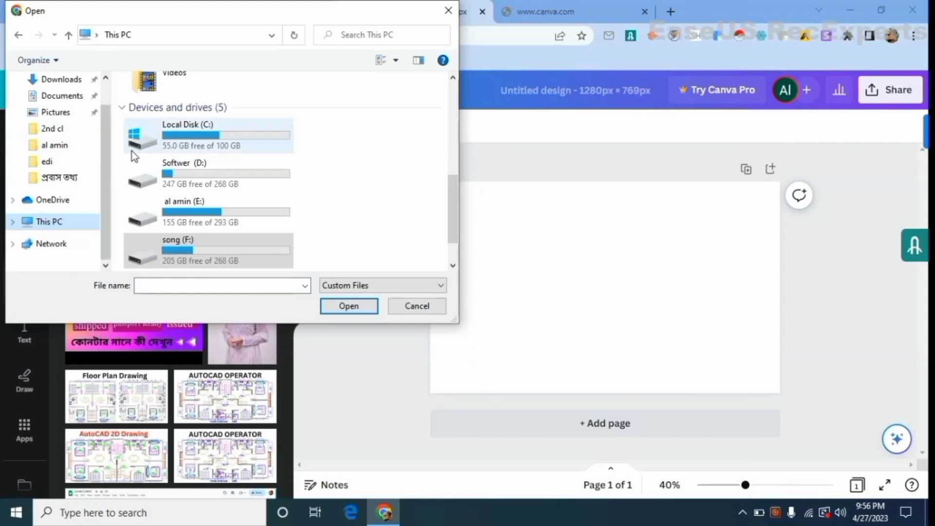
{"action": "scroll", "coordinate": [141, 170], "scroll_direction": "down", "scroll_amount": 1}
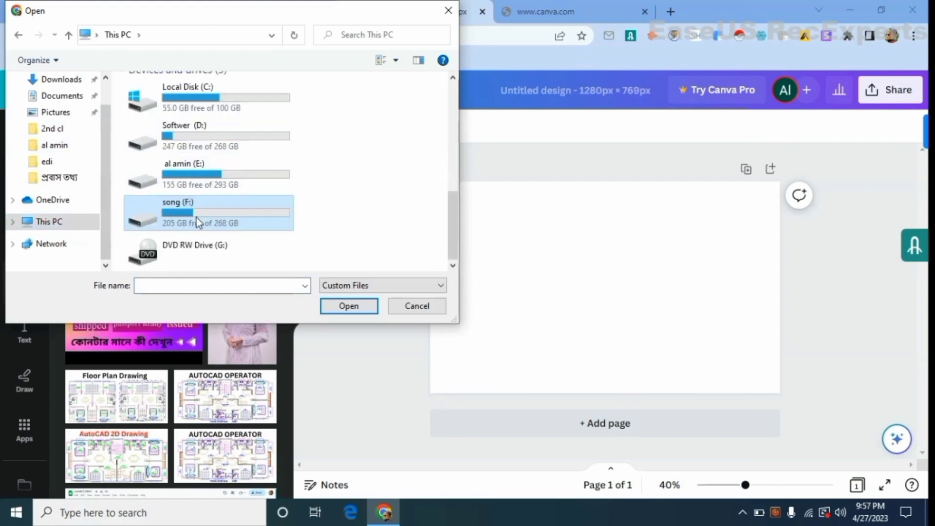
{"action": "left_click", "coordinate": [340, 308]}
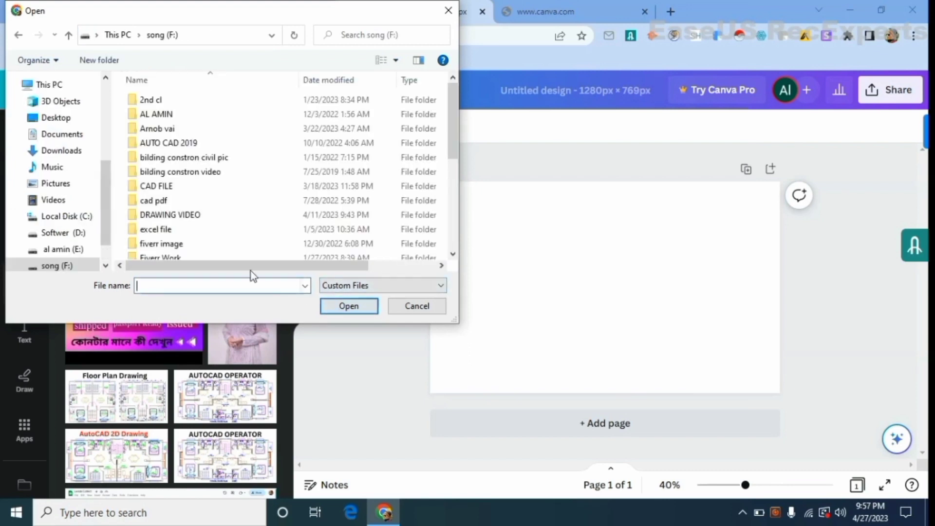
{"action": "left_click", "coordinate": [181, 216]}
{"action": "left_click", "coordinate": [340, 305]}
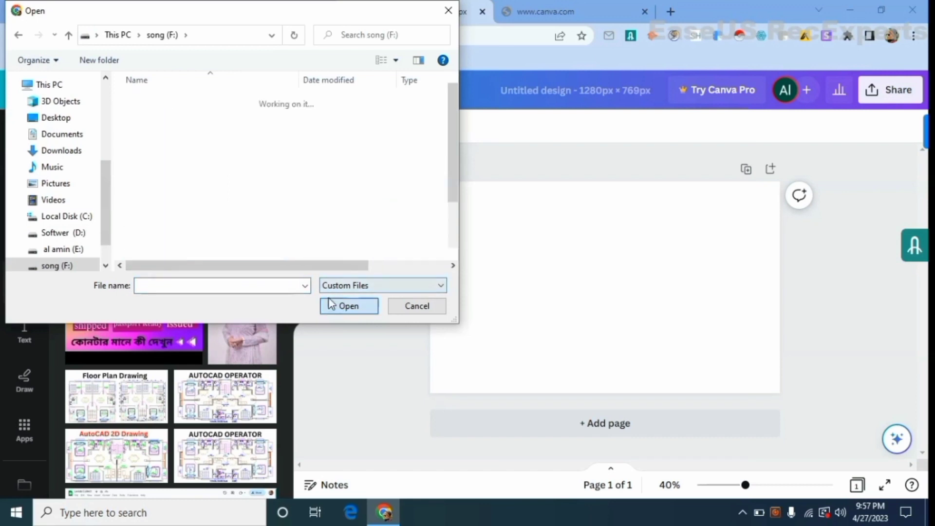
{"action": "left_click", "coordinate": [146, 129]}
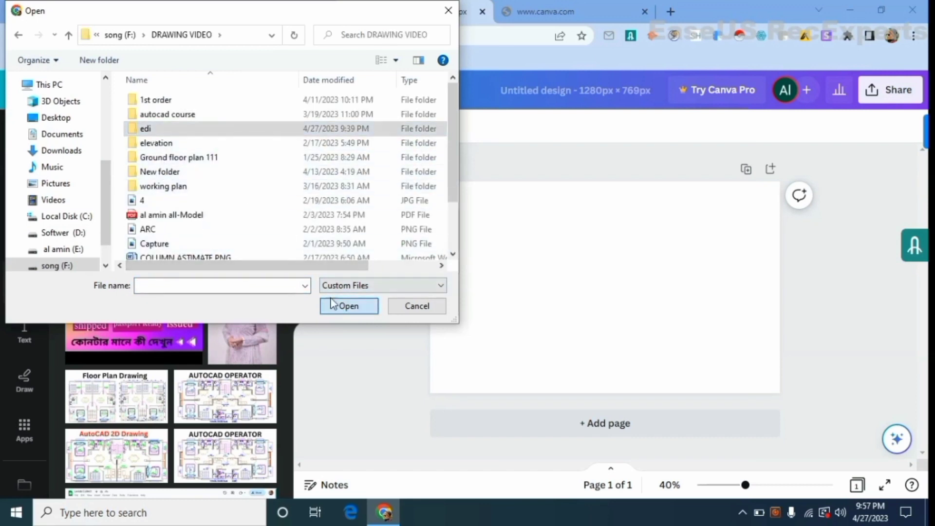
{"action": "left_click", "coordinate": [342, 305]}
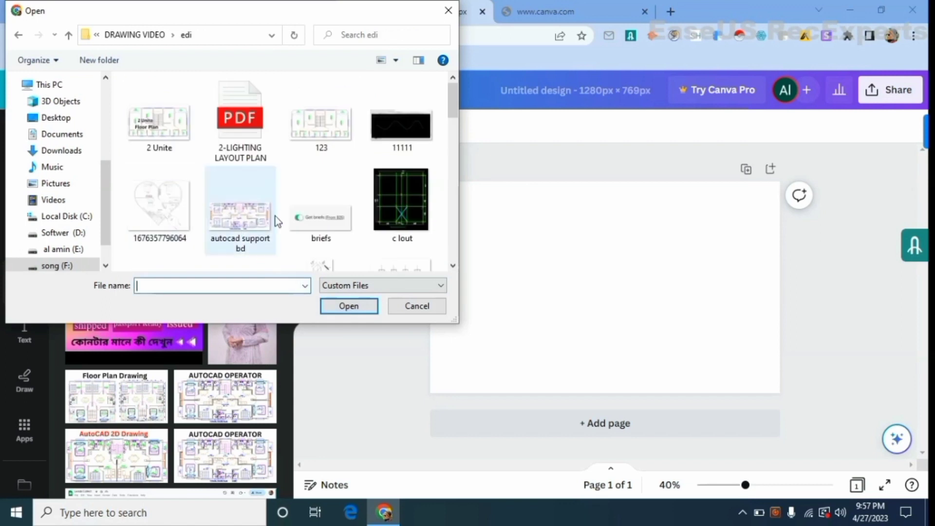
Upload the image "autocad support bd" from the edi folder.
{"action": "scroll", "coordinate": [293, 230], "scroll_direction": "down", "scroll_amount": 1}
{"action": "scroll", "coordinate": [291, 226], "scroll_direction": "down", "scroll_amount": 1}
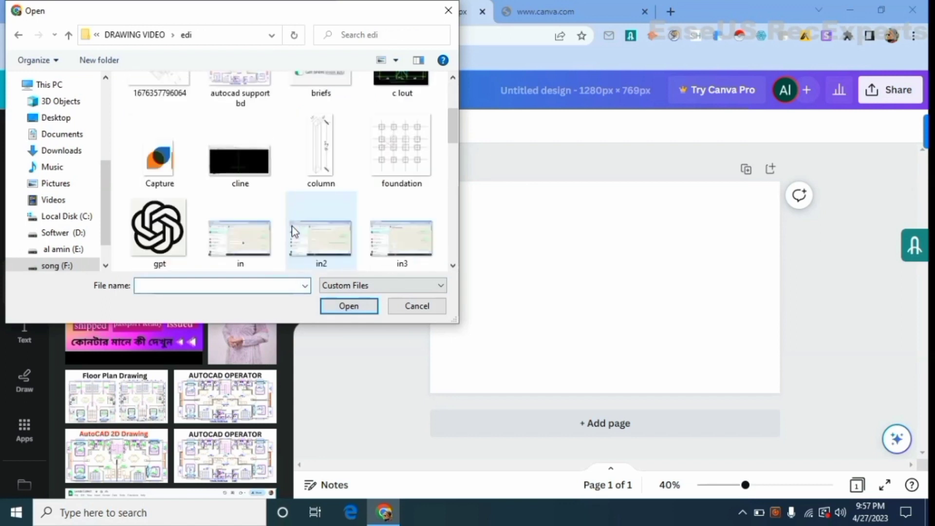
{"action": "scroll", "coordinate": [291, 226], "scroll_direction": "down", "scroll_amount": 2}
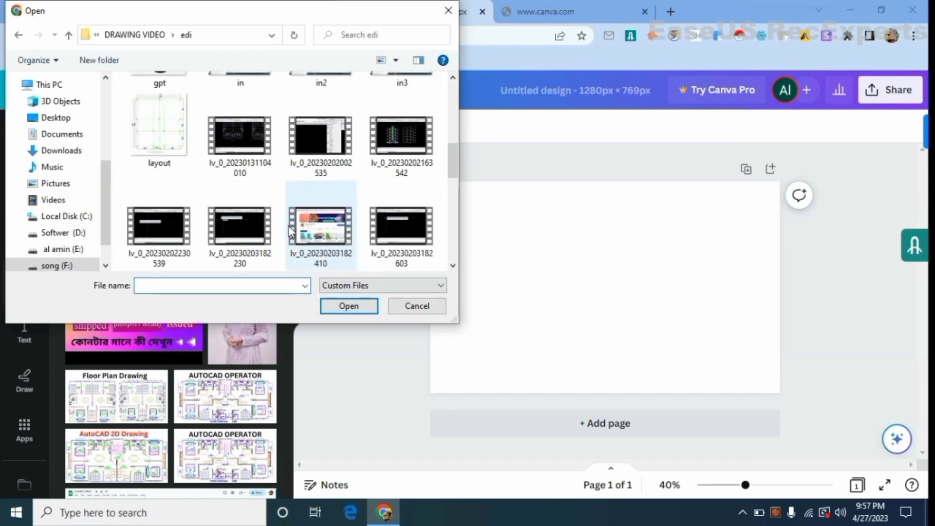
{"action": "scroll", "coordinate": [289, 226], "scroll_direction": "down", "scroll_amount": 2}
{"action": "scroll", "coordinate": [289, 227], "scroll_direction": "down", "scroll_amount": 3}
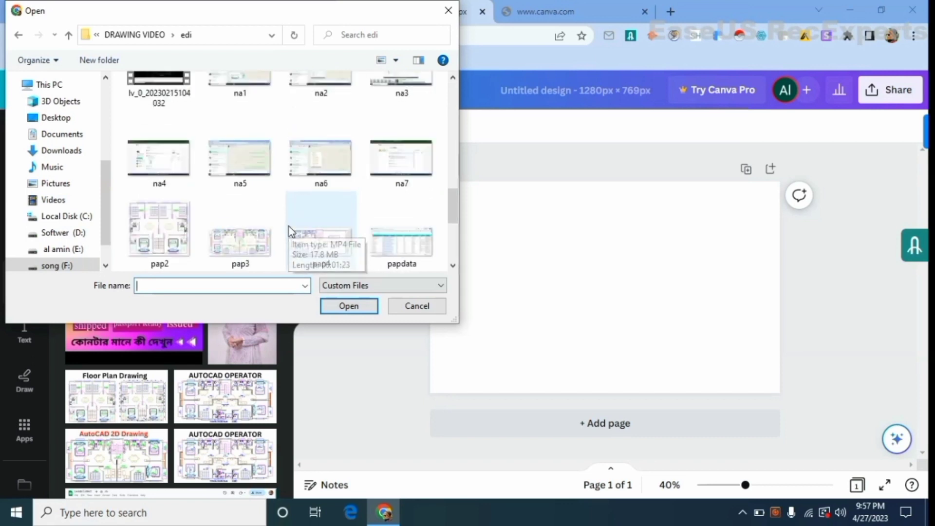
{"action": "scroll", "coordinate": [367, 235], "scroll_direction": "up", "scroll_amount": 10}
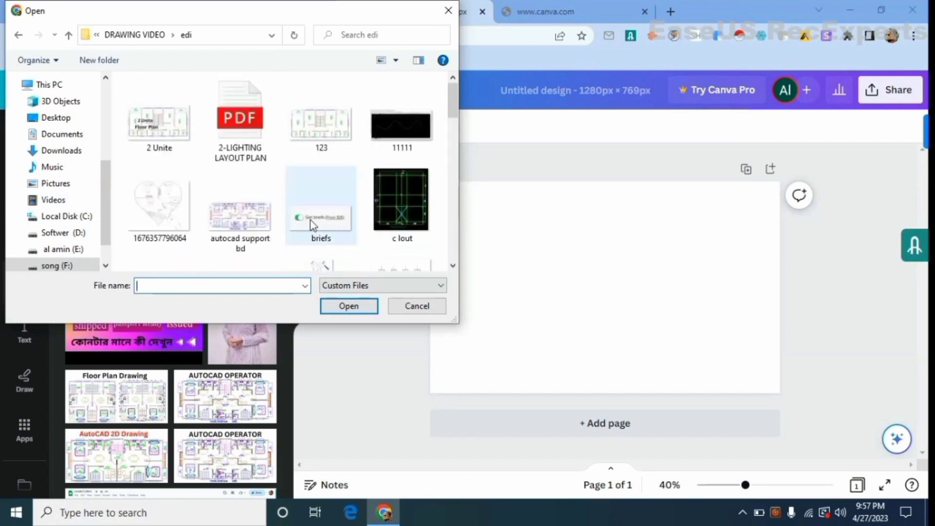
{"action": "left_click", "coordinate": [234, 224]}
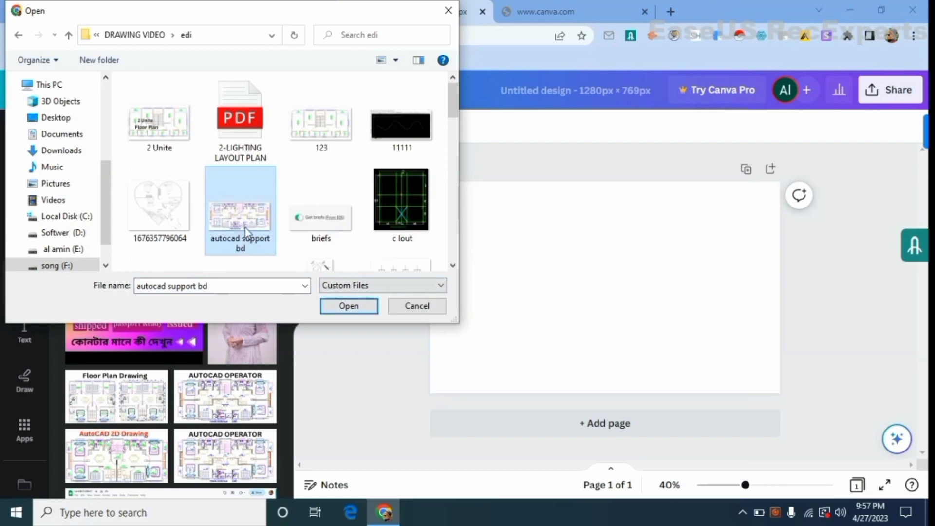
{"action": "left_click", "coordinate": [349, 307]}
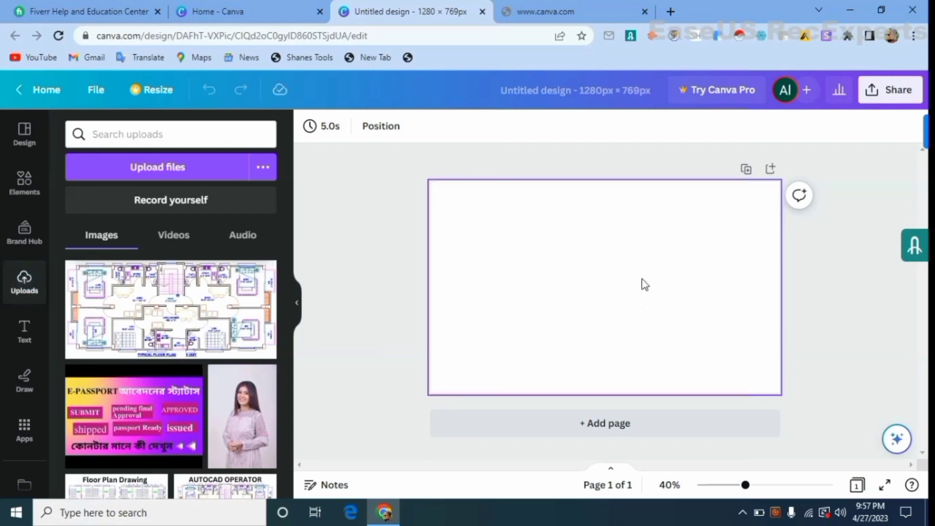
Add the uploaded floor plan image to the page and widen it on both sides to about 1,190 px.
{"action": "left_click", "coordinate": [161, 335]}
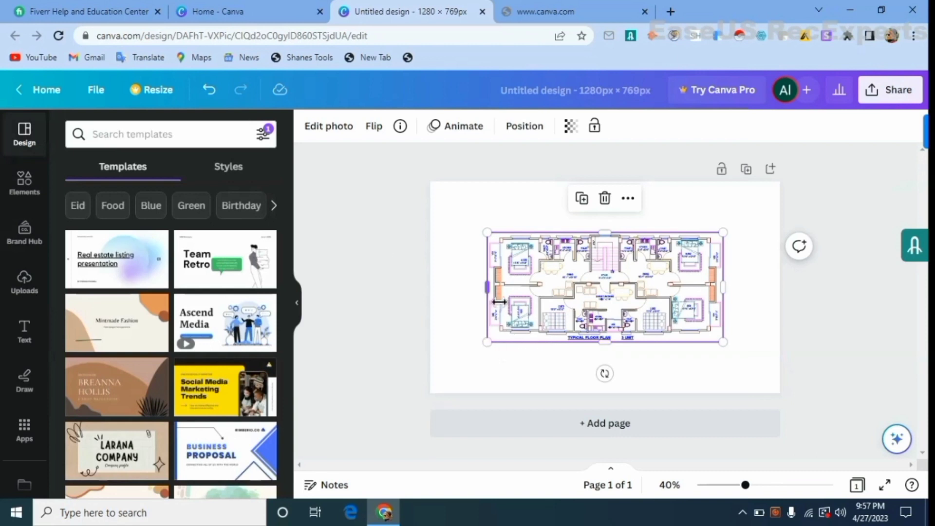
{"action": "left_click_drag", "start_coordinate": [487, 288], "coordinate": [446, 292]}
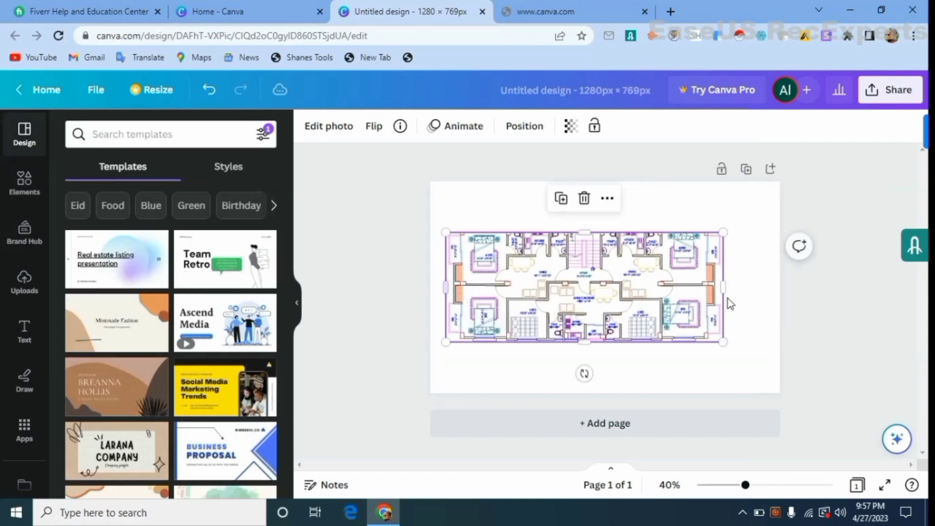
{"action": "left_click_drag", "start_coordinate": [736, 303], "coordinate": [784, 308]}
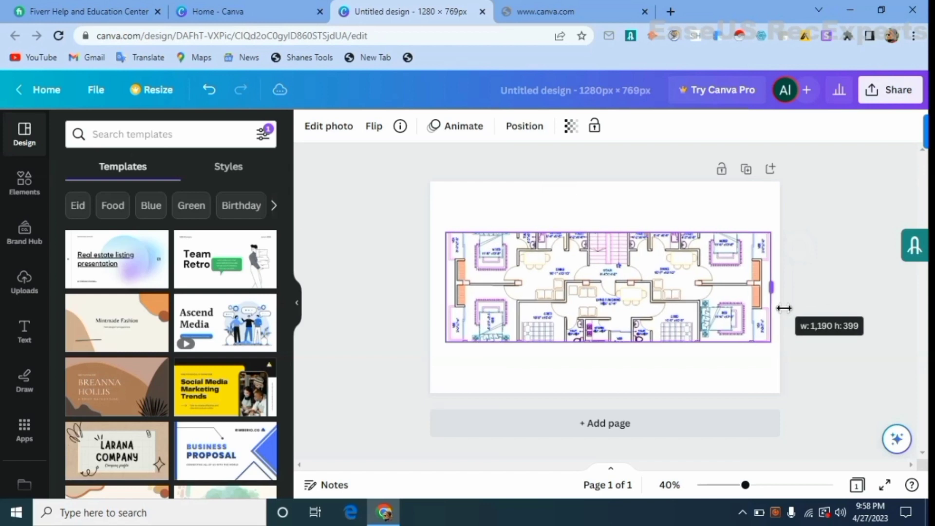
Extend the floor plan image upward and downward to nearly fill the page height, and centre it on the page.
{"action": "left_click_drag", "start_coordinate": [619, 343], "coordinate": [618, 389]}
{"action": "left_click_drag", "start_coordinate": [628, 233], "coordinate": [629, 202]}
{"action": "left_click_drag", "start_coordinate": [662, 288], "coordinate": [659, 287]}
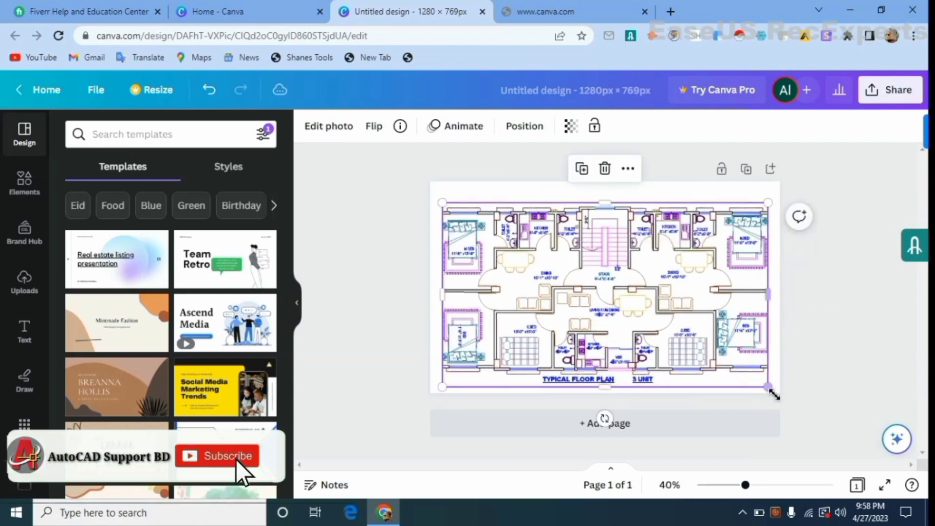
Scale the floor plan image down slightly, recentre it, and extend its side edges toward the page borders.
{"action": "left_click_drag", "start_coordinate": [771, 392], "coordinate": [759, 383]}
{"action": "left_click_drag", "start_coordinate": [643, 315], "coordinate": [648, 318]}
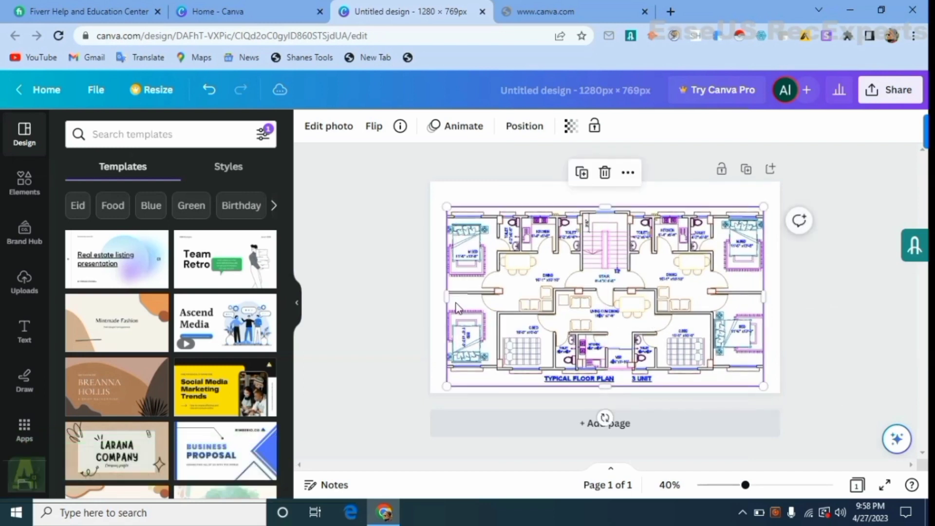
{"action": "left_click_drag", "start_coordinate": [452, 309], "coordinate": [440, 310]}
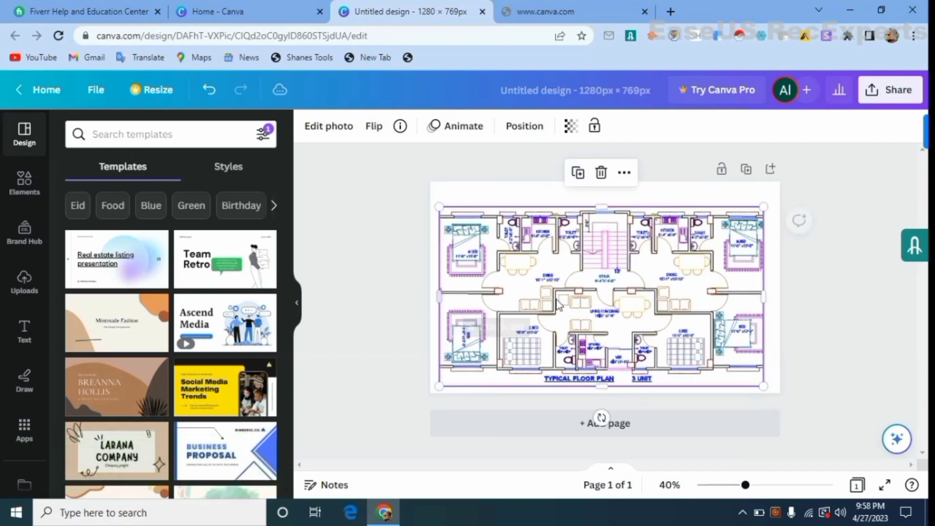
{"action": "left_click_drag", "start_coordinate": [780, 310], "coordinate": [792, 309]}
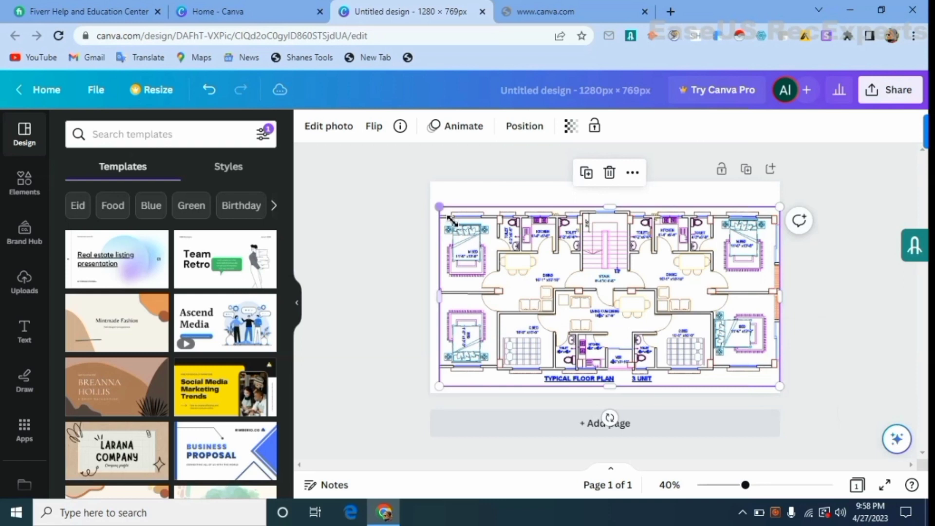
Scale the floor plan down from its upper corner, reposition it, and widen its frame to almost the full page width.
{"action": "left_click_drag", "start_coordinate": [453, 221], "coordinate": [465, 229]}
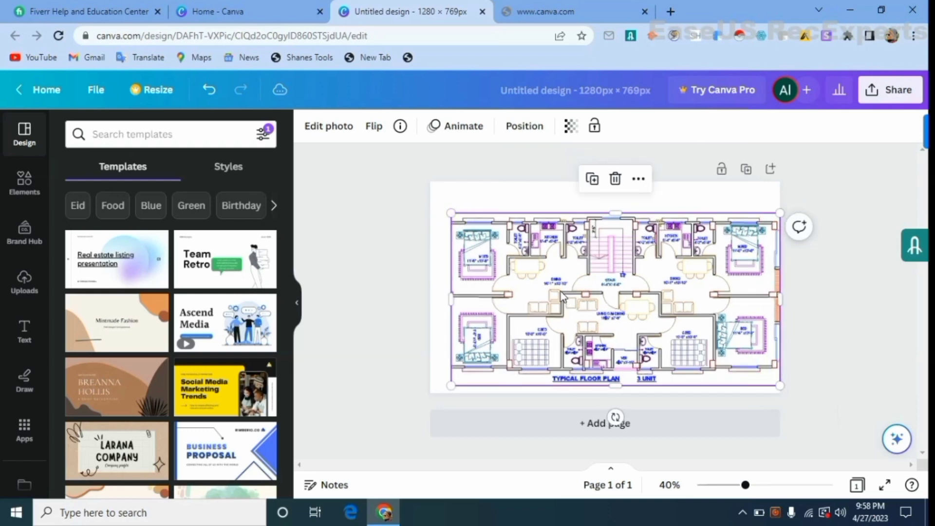
{"action": "left_click_drag", "start_coordinate": [563, 295], "coordinate": [558, 293]}
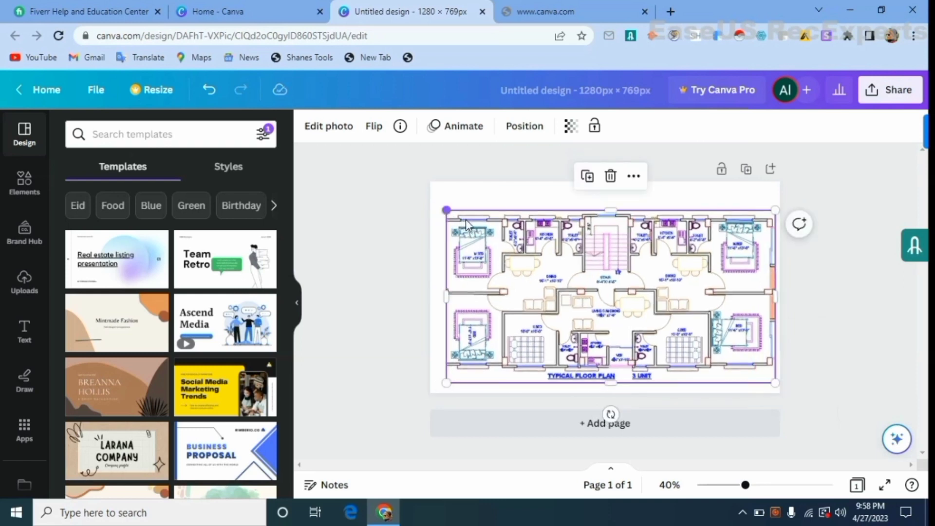
{"action": "left_click_drag", "start_coordinate": [448, 210], "coordinate": [460, 217]}
{"action": "left_click_drag", "start_coordinate": [569, 298], "coordinate": [557, 298]}
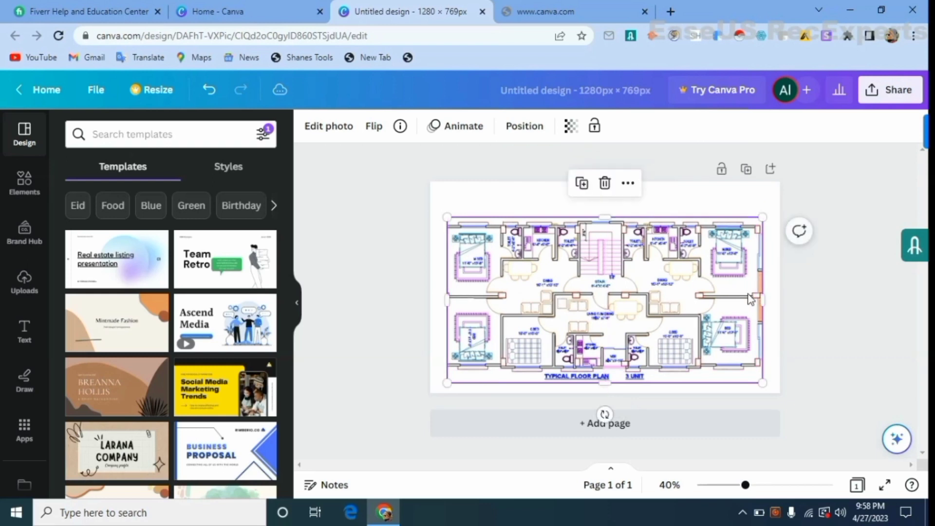
{"action": "left_click_drag", "start_coordinate": [774, 309], "coordinate": [790, 310]}
{"action": "left_click_drag", "start_coordinate": [722, 307], "coordinate": [726, 309]}
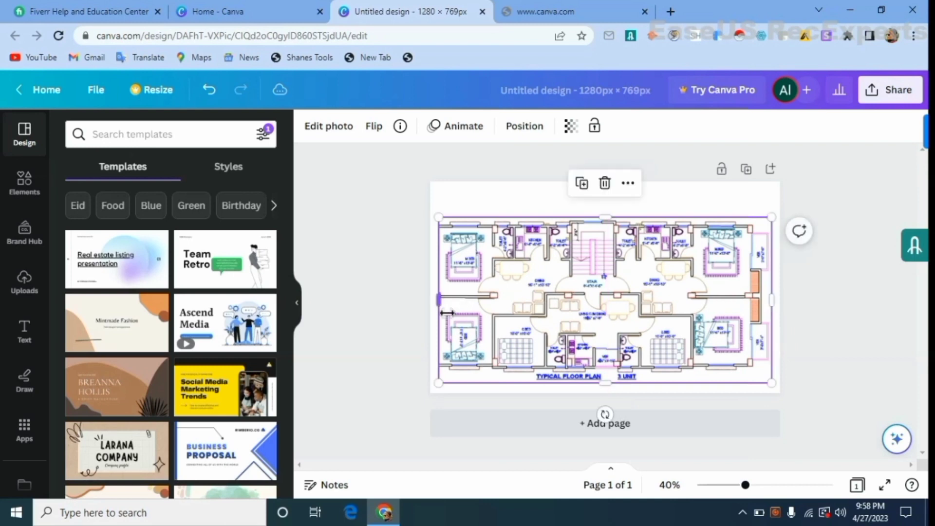
{"action": "left_click_drag", "start_coordinate": [428, 314], "coordinate": [424, 313]}
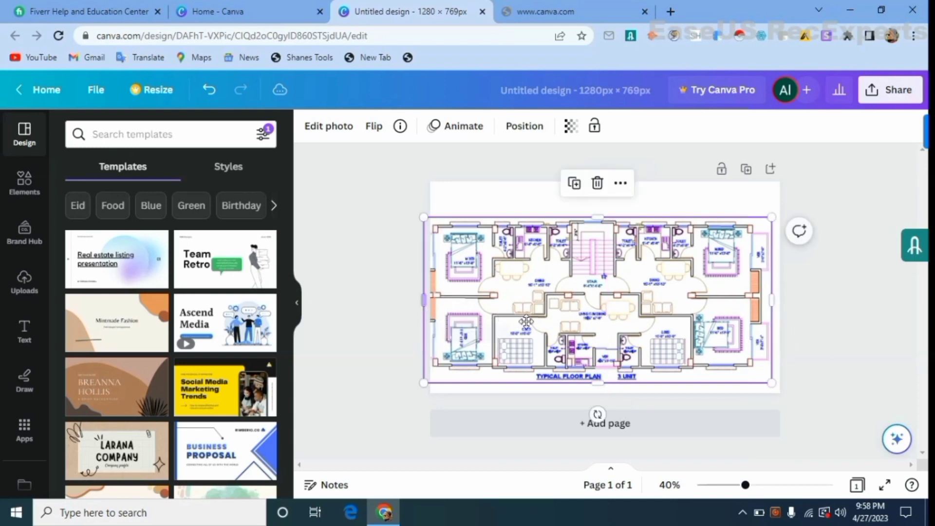
Reveal the plan's outer side parts, scale the image to fit the page width, and centre it horizontally with a blank strip above.
{"action": "left_click_drag", "start_coordinate": [526, 322], "coordinate": [545, 326]}
{"action": "left_click_drag", "start_coordinate": [452, 319], "coordinate": [487, 320]}
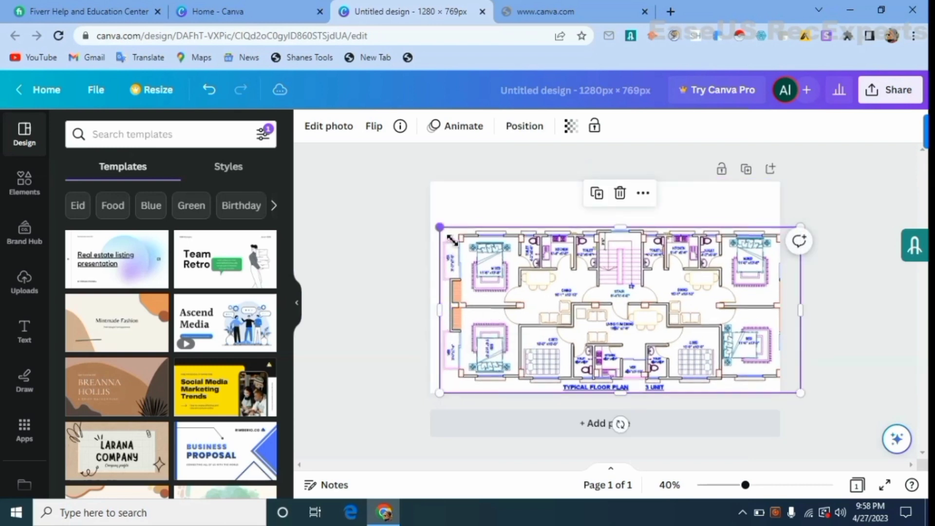
{"action": "left_click_drag", "start_coordinate": [454, 242], "coordinate": [472, 253]}
{"action": "left_click_drag", "start_coordinate": [556, 304], "coordinate": [535, 296]}
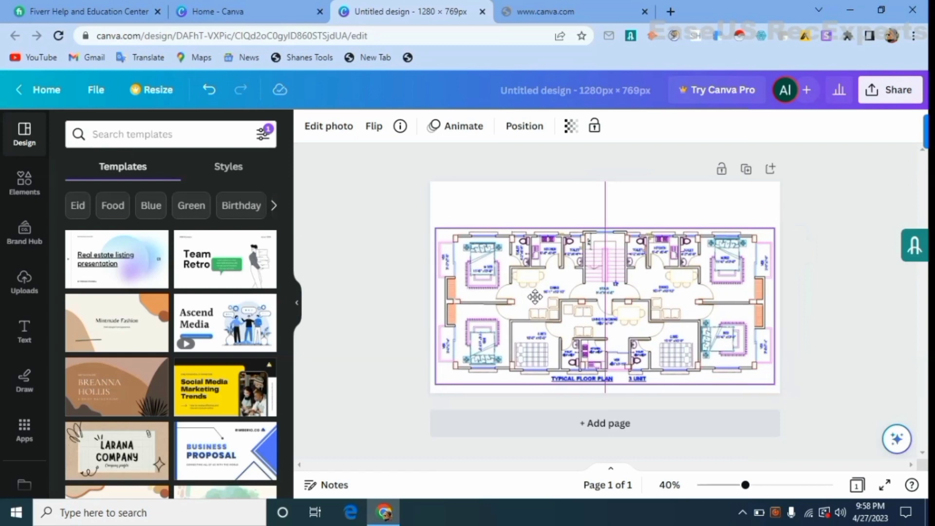
{"action": "left_click_drag", "start_coordinate": [535, 297], "coordinate": [535, 297]}
{"action": "left_click", "coordinate": [513, 211]}
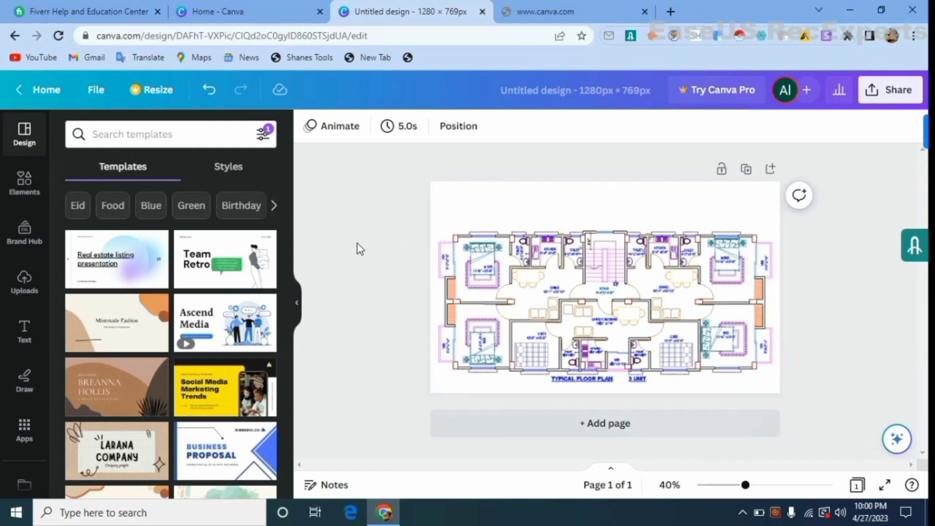
Add a heading text box, place it in the blank strip above the floor plan, and widen it slightly.
{"action": "left_click", "coordinate": [25, 336]}
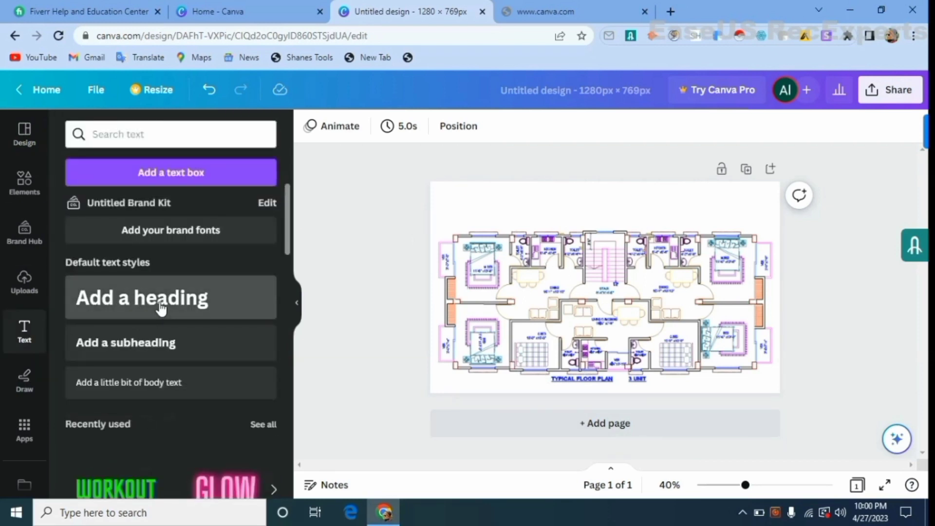
{"action": "left_click", "coordinate": [258, 317]}
{"action": "left_click_drag", "start_coordinate": [631, 341], "coordinate": [603, 253]}
{"action": "left_click_drag", "start_coordinate": [687, 218], "coordinate": [706, 219]}
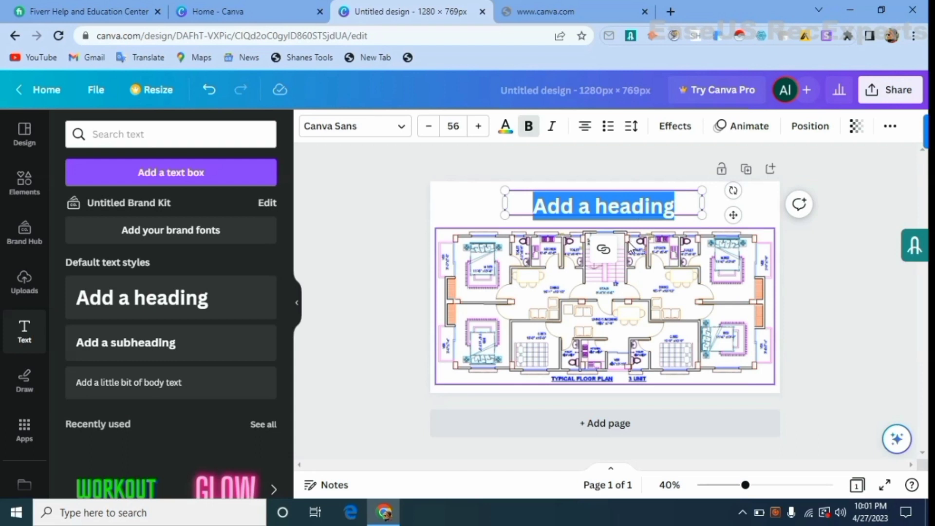
Replace the heading placeholder with AUTOCAD OPERATOR and widen its text box so the words fit on one line.
{"action": "type", "text": "AUTOP"}
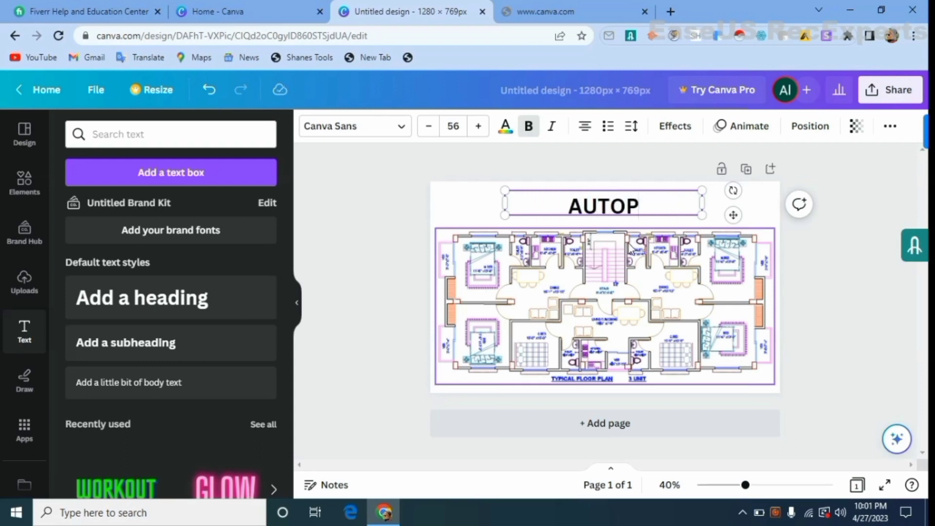
{"action": "key", "text": "BackSpace"}
{"action": "type", "text": "CAD"}
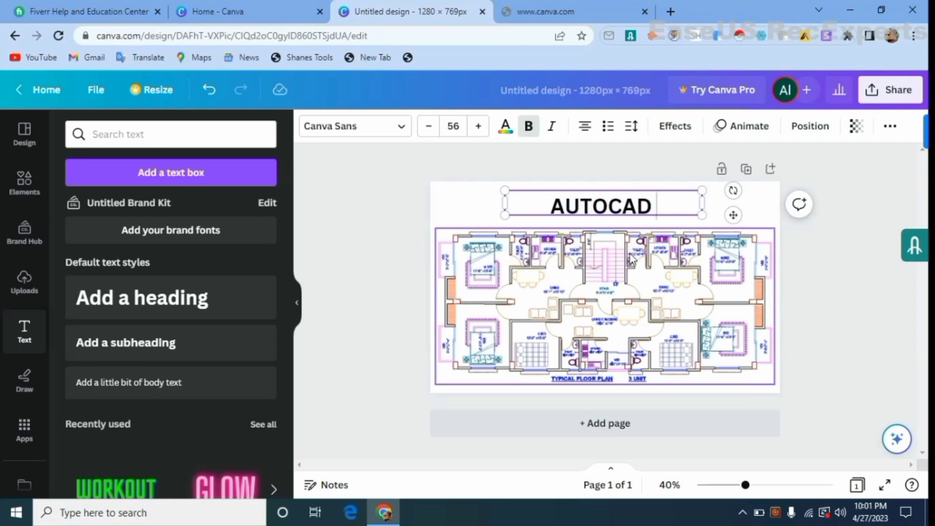
{"action": "type", "text": " OPERATO"}
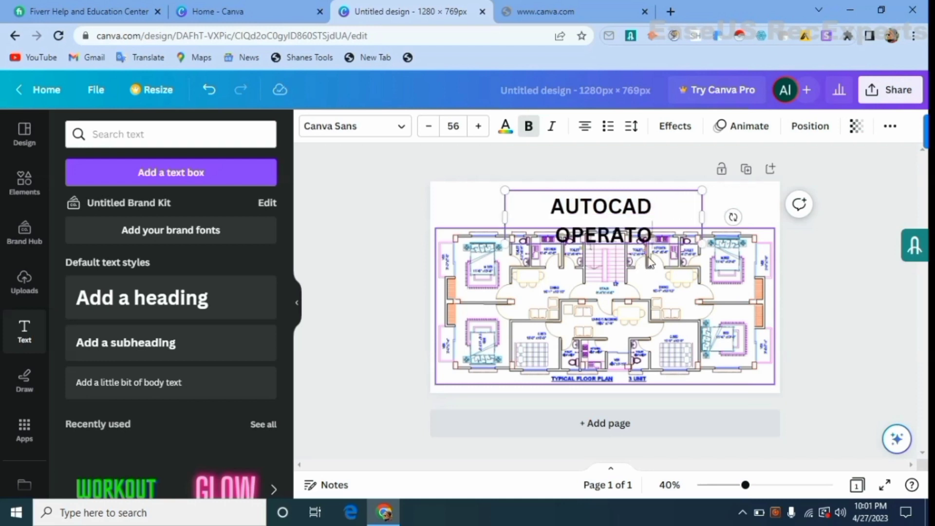
{"action": "type", "text": "R"}
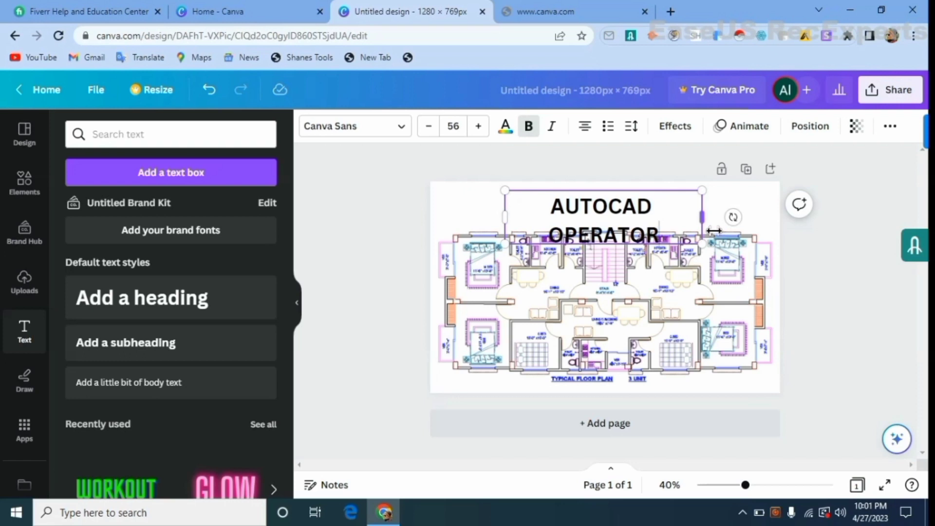
{"action": "left_click_drag", "start_coordinate": [722, 230], "coordinate": [754, 231]}
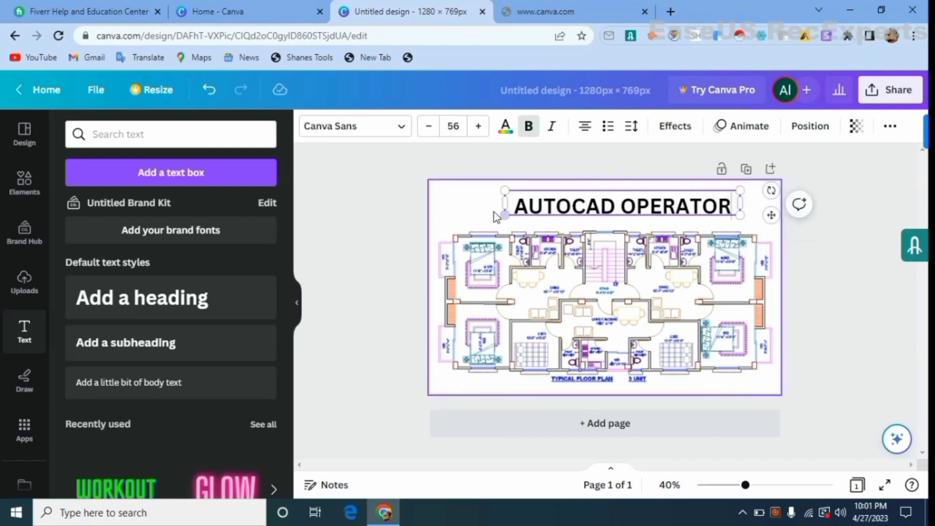
{"action": "left_click", "coordinate": [490, 217]}
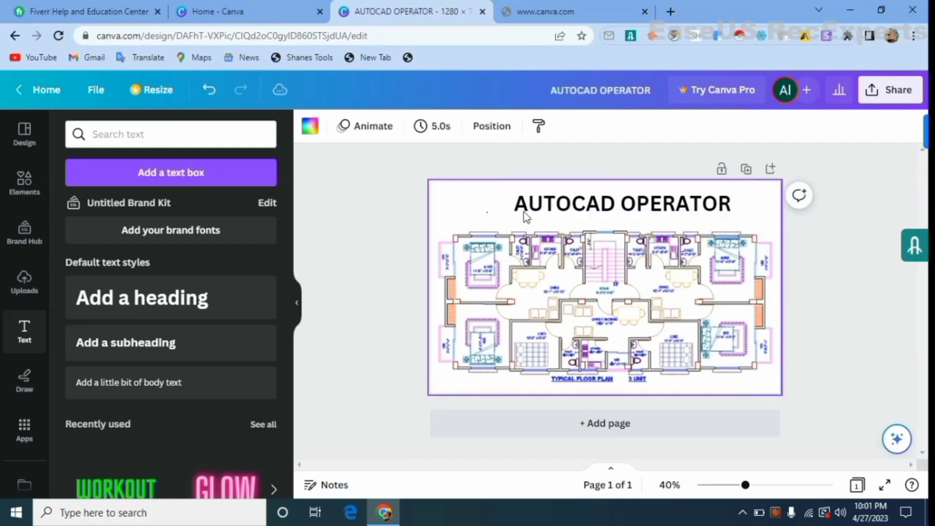
Centre the heading above the floor plan and increase its font size to 59.
{"action": "left_click_drag", "start_coordinate": [587, 206], "coordinate": [581, 212]}
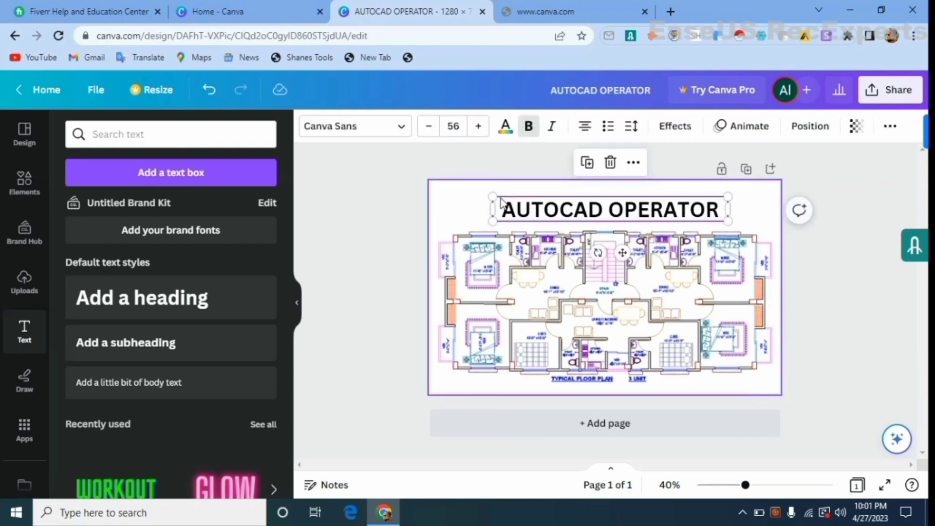
{"action": "left_click", "coordinate": [477, 207]}
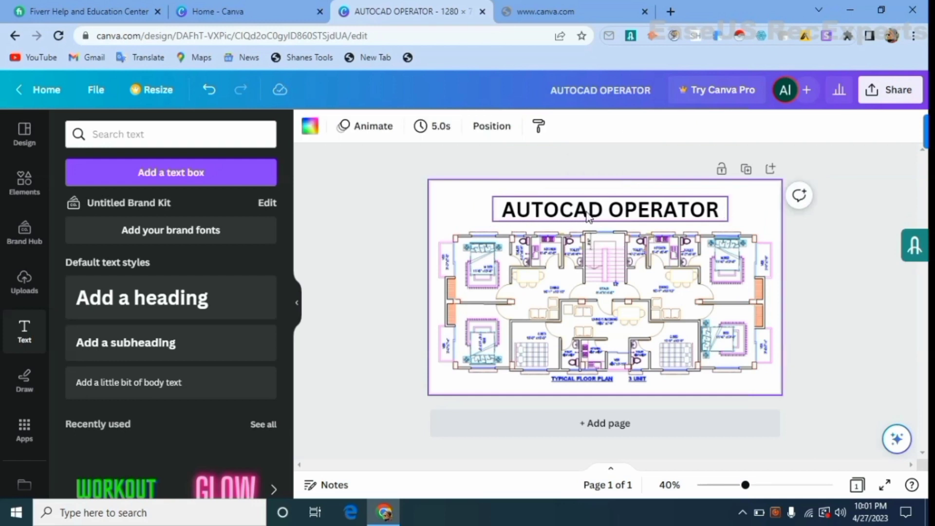
{"action": "left_click", "coordinate": [524, 211]}
{"action": "left_click", "coordinate": [478, 128]}
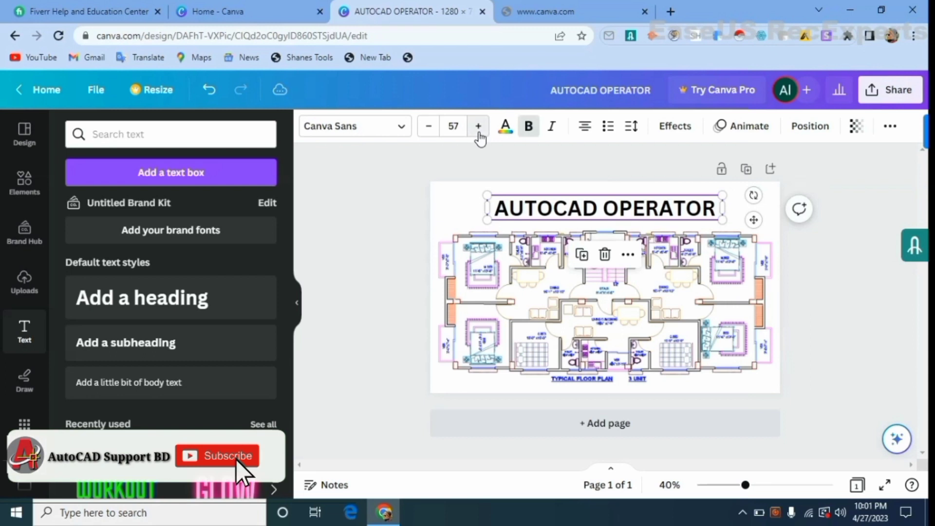
{"action": "left_click", "coordinate": [478, 130]}
{"action": "left_click", "coordinate": [479, 130]}
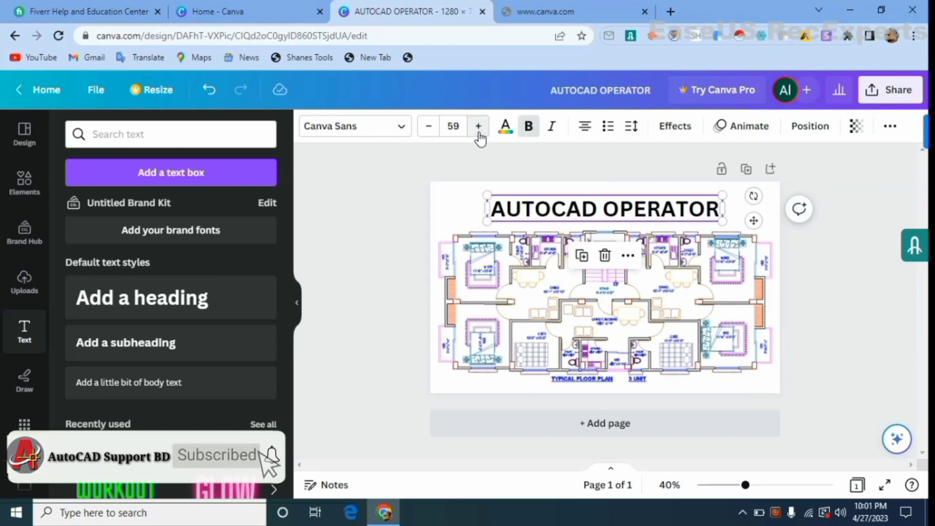
{"action": "left_click", "coordinate": [405, 233]}
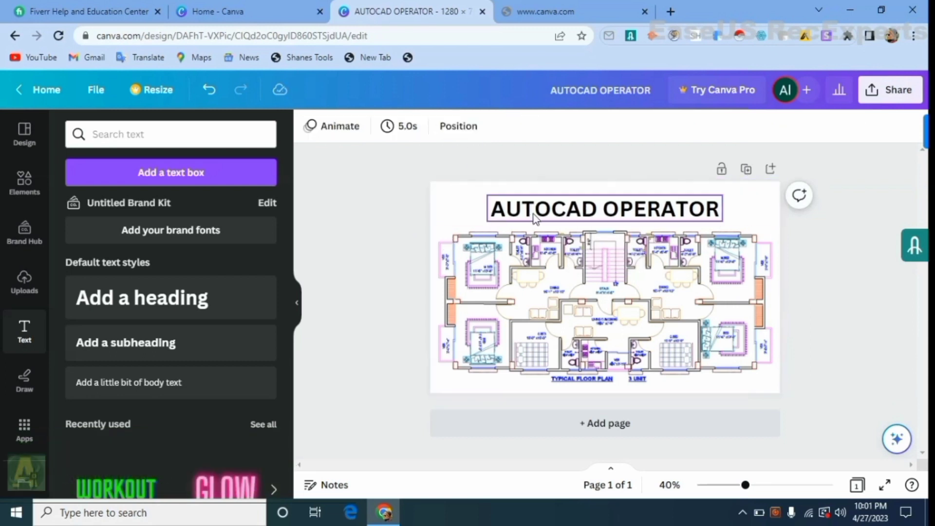
Try pink from the default solid colours as the text colour of the whole heading.
{"action": "left_click", "coordinate": [536, 218]}
{"action": "left_click", "coordinate": [539, 218]}
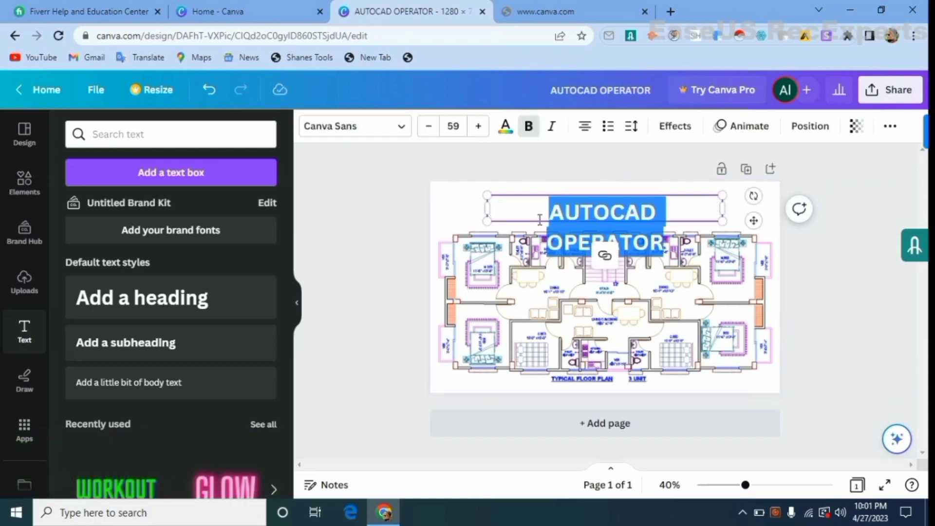
{"action": "left_click", "coordinate": [507, 132]}
{"action": "scroll", "coordinate": [171, 371], "scroll_direction": "down", "scroll_amount": 3}
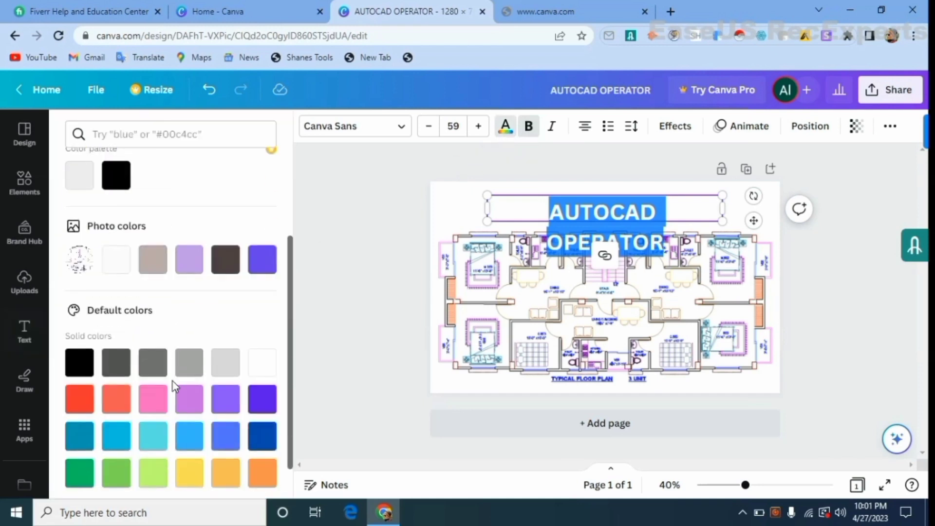
{"action": "scroll", "coordinate": [174, 390], "scroll_direction": "down", "scroll_amount": 1}
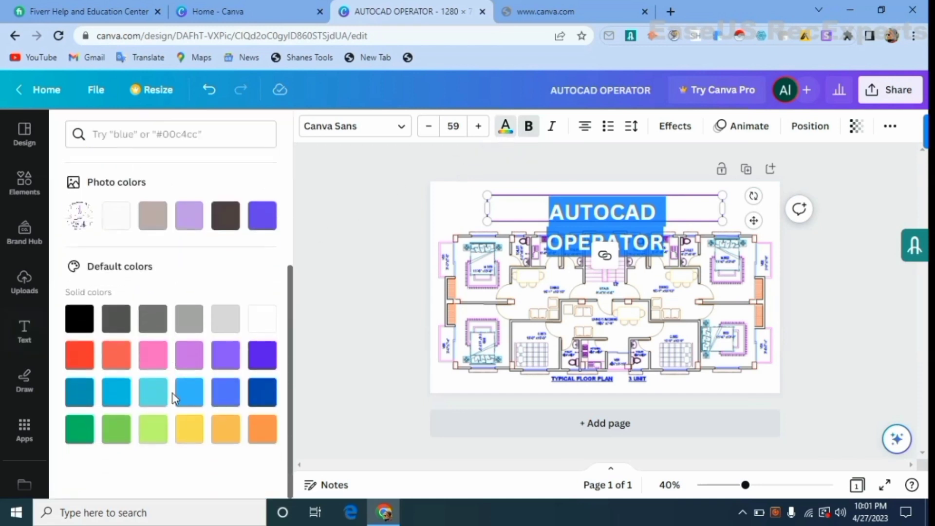
{"action": "left_click", "coordinate": [155, 361]}
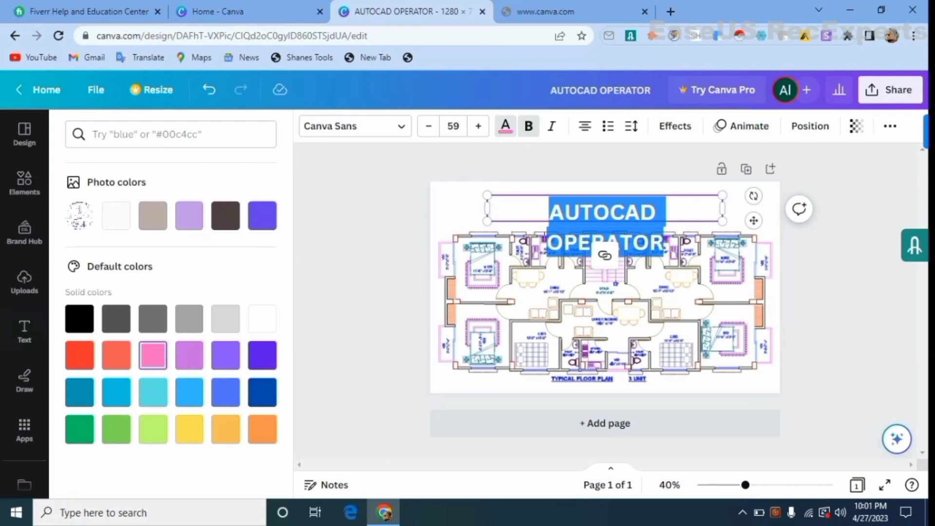
Try black and light purple from the default solid colours on the heading text.
{"action": "left_click", "coordinate": [562, 222]}
{"action": "left_click", "coordinate": [78, 319]}
{"action": "double_click", "coordinate": [600, 214]}
{"action": "left_click", "coordinate": [198, 359]}
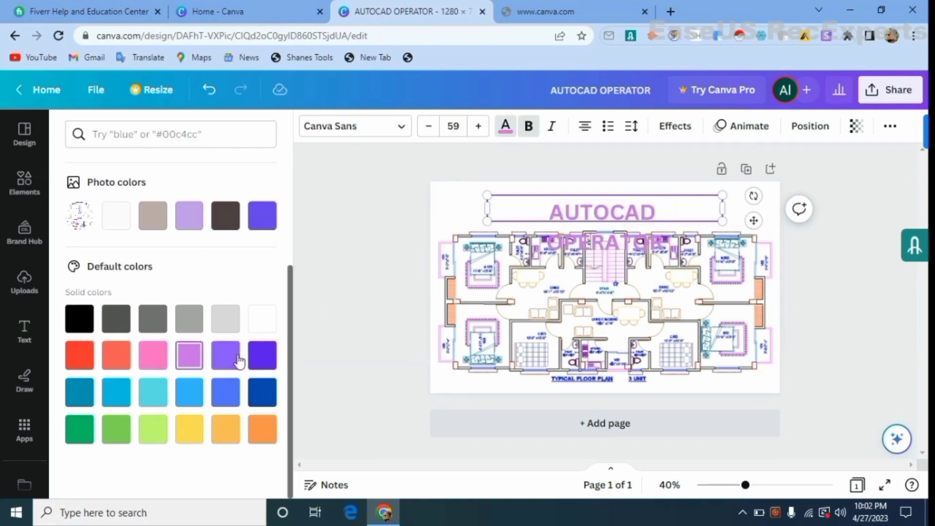
Restore the heading text to black using the brand kit's colour palette.
{"action": "scroll", "coordinate": [189, 367], "scroll_direction": "up", "scroll_amount": 1}
{"action": "scroll", "coordinate": [123, 360], "scroll_direction": "down", "scroll_amount": 1}
{"action": "scroll", "coordinate": [195, 359], "scroll_direction": "up", "scroll_amount": 1}
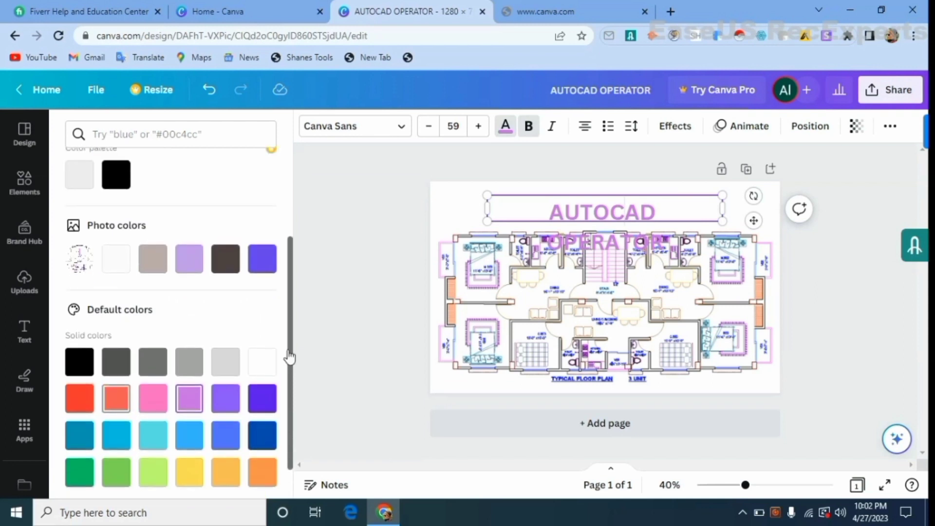
{"action": "scroll", "coordinate": [290, 357], "scroll_direction": "up", "scroll_amount": 2}
{"action": "left_click", "coordinate": [106, 278]}
{"action": "left_click", "coordinate": [449, 203]}
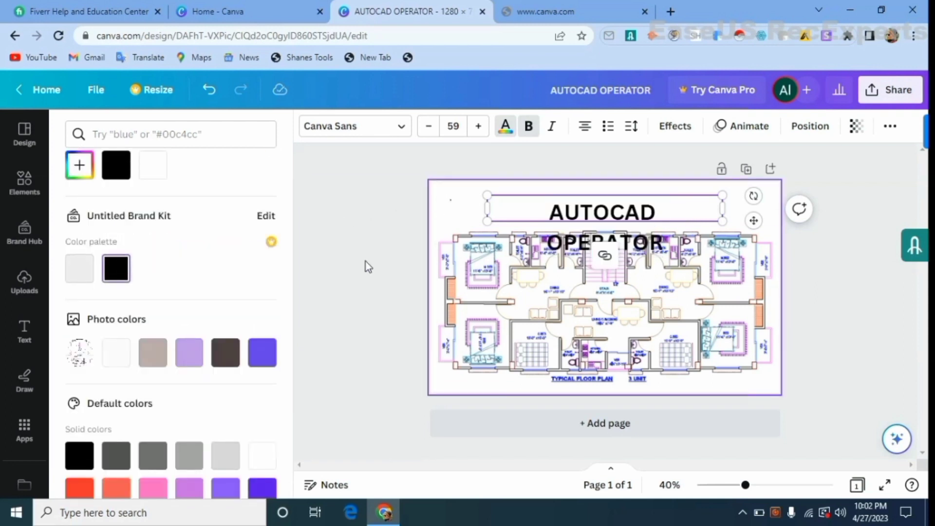
{"action": "left_click", "coordinate": [368, 267]}
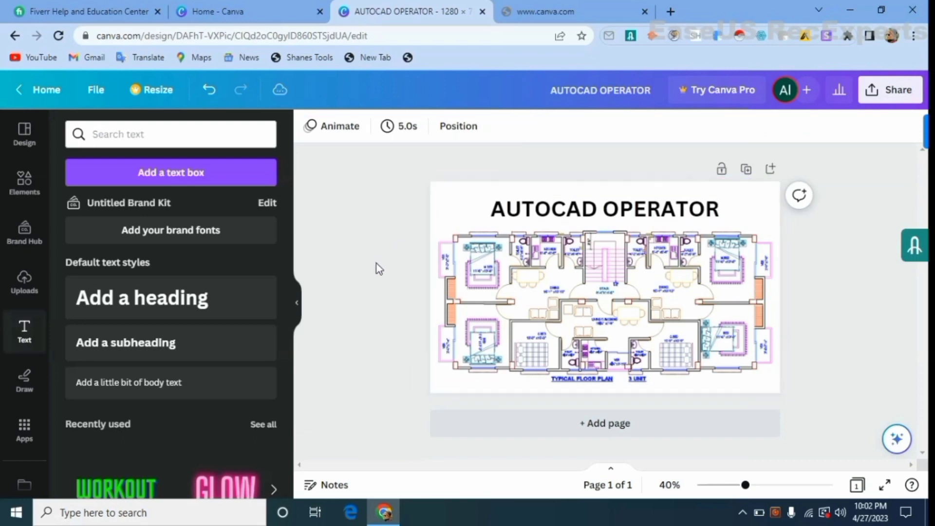
Set the heading's font size to 60 and nudge it slightly down, keeping it centred on the page.
{"action": "left_click", "coordinate": [568, 220]}
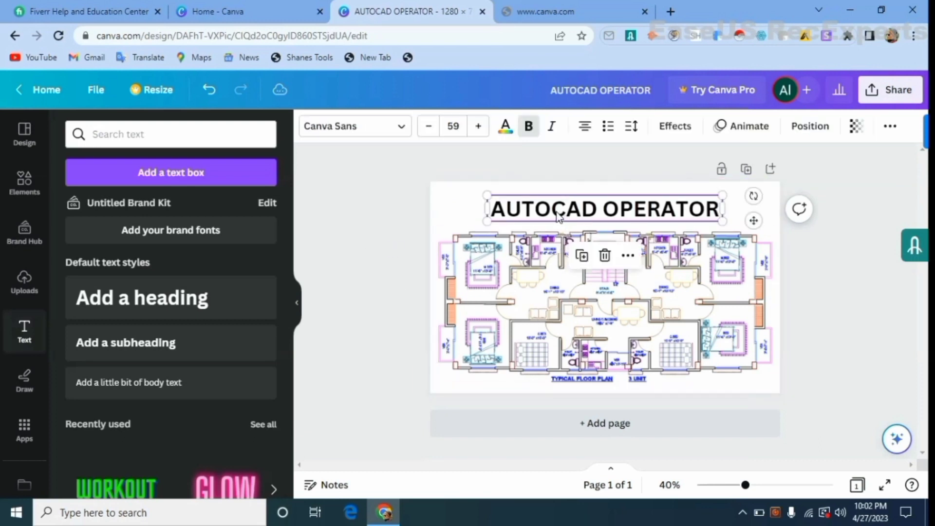
{"action": "left_click", "coordinate": [485, 130]}
{"action": "left_click", "coordinate": [373, 254]}
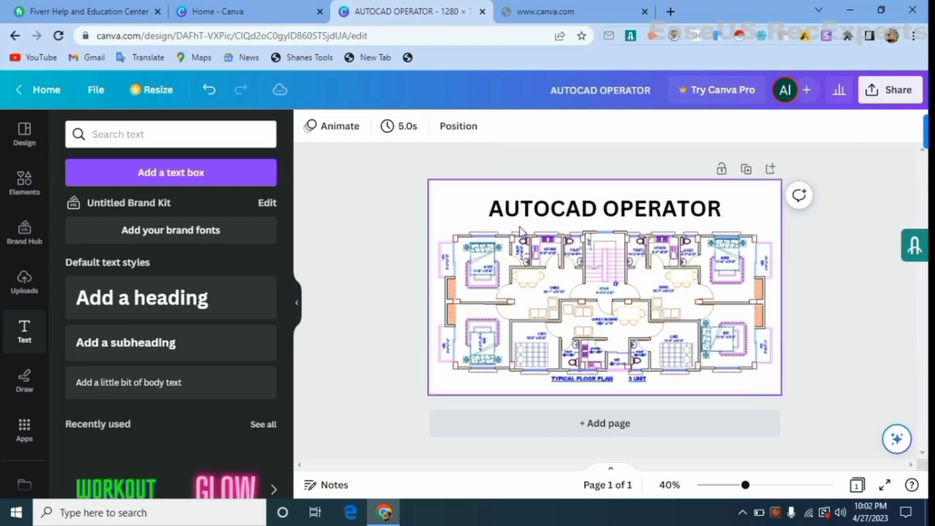
{"action": "left_click_drag", "start_coordinate": [551, 220], "coordinate": [552, 223]}
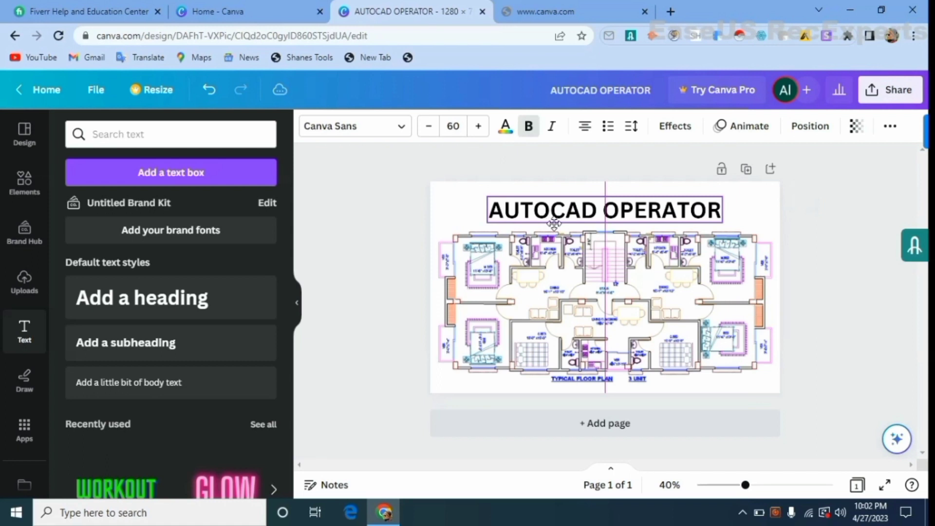
{"action": "left_click_drag", "start_coordinate": [555, 224], "coordinate": [555, 223]}
{"action": "left_click", "coordinate": [406, 309]}
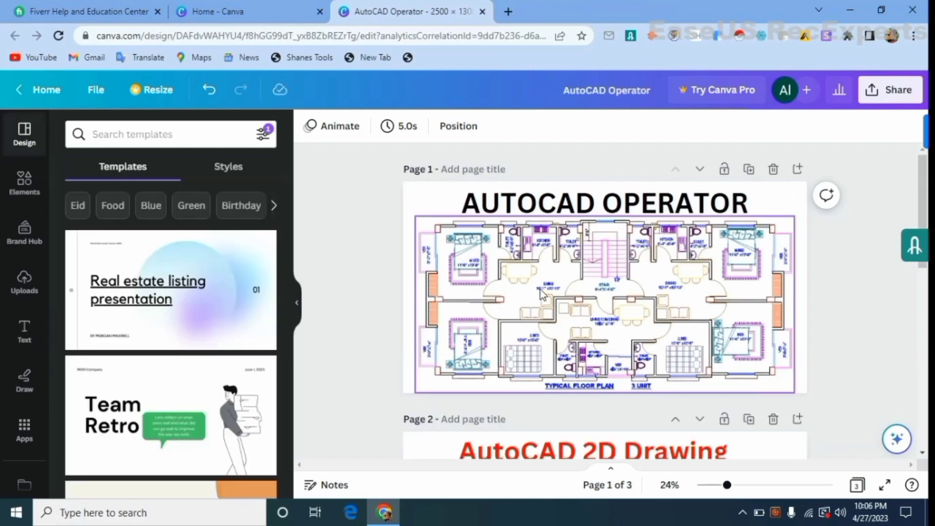
Review all three pages of the AutoCAD Operator design, comparing their headings, floor plan images and layout.
{"action": "scroll", "coordinate": [546, 297], "scroll_direction": "down", "scroll_amount": 3}
{"action": "scroll", "coordinate": [555, 312], "scroll_direction": "down", "scroll_amount": 5}
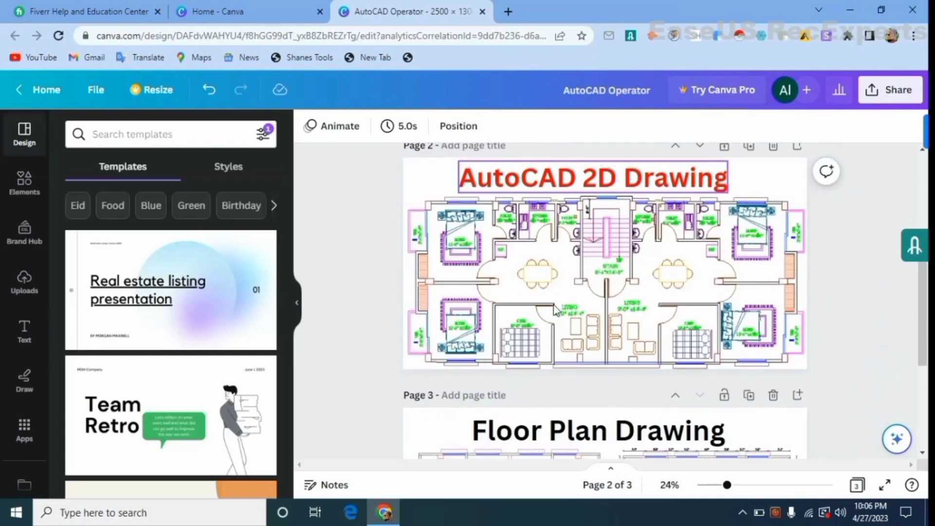
{"action": "scroll", "coordinate": [559, 324], "scroll_direction": "up", "scroll_amount": 10}
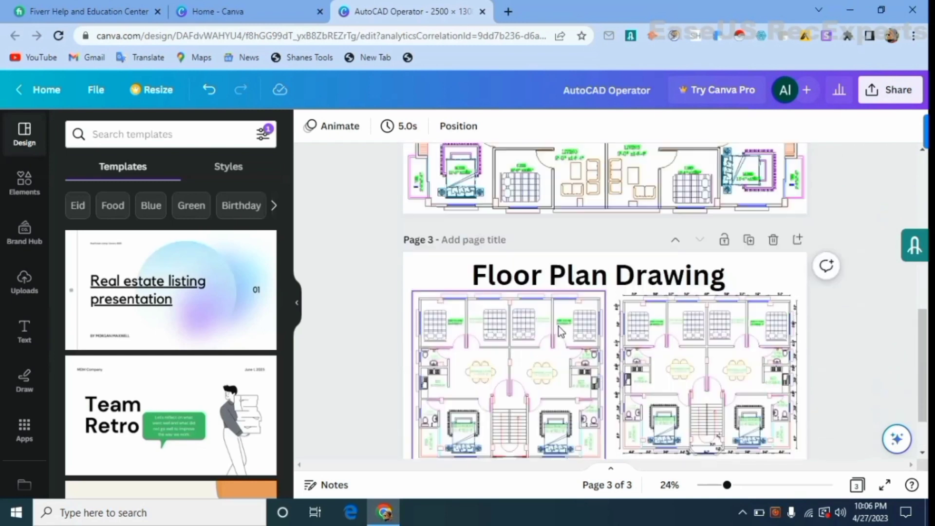
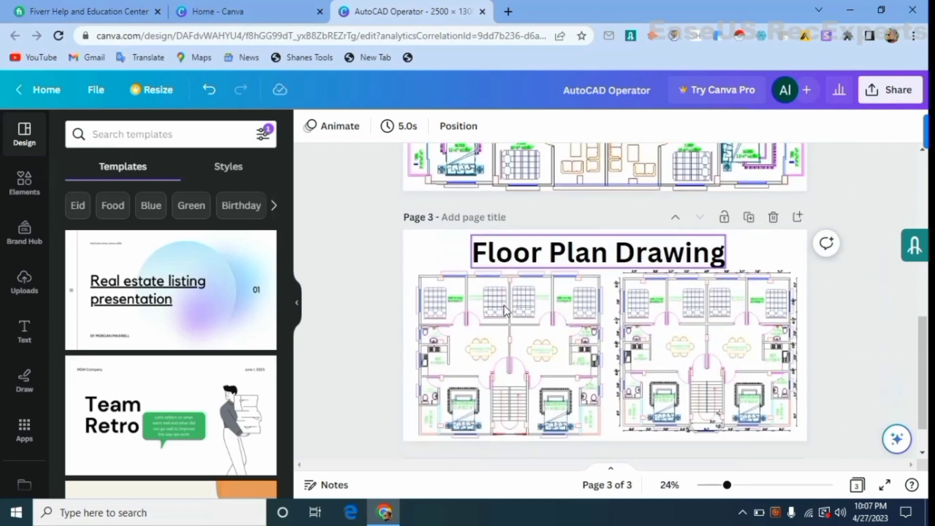
{"action": "scroll", "coordinate": [507, 317], "scroll_direction": "up", "scroll_amount": 10}
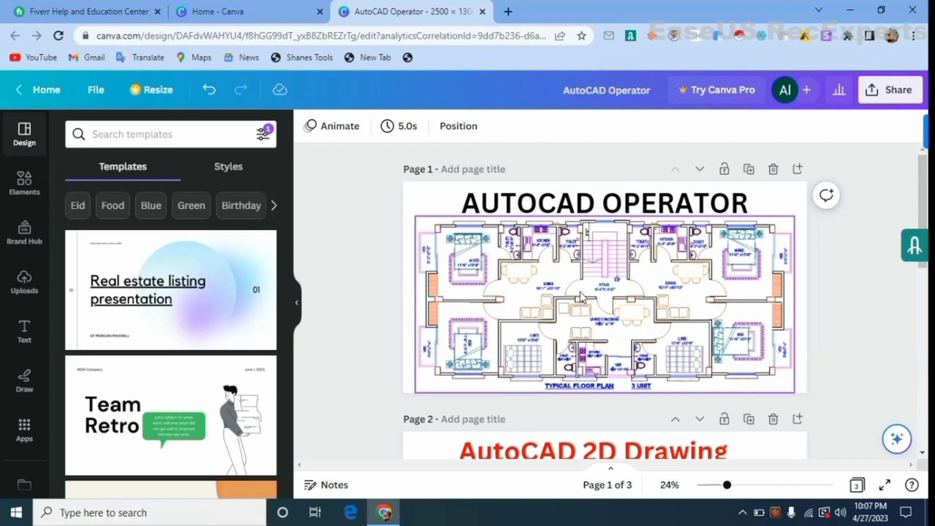
{"action": "scroll", "coordinate": [585, 300], "scroll_direction": "down", "scroll_amount": 5}
{"action": "scroll", "coordinate": [600, 314], "scroll_direction": "up", "scroll_amount": 5}
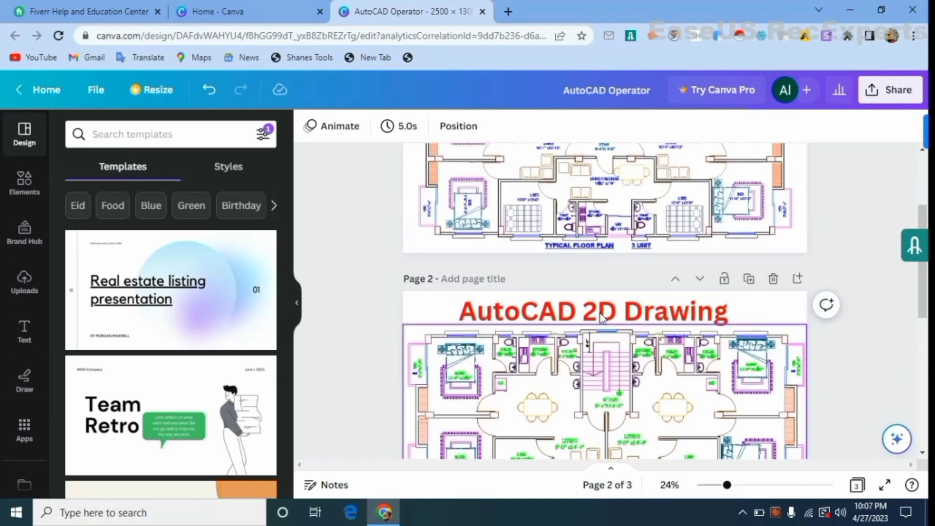
{"action": "scroll", "coordinate": [489, 272], "scroll_direction": "down", "scroll_amount": 5}
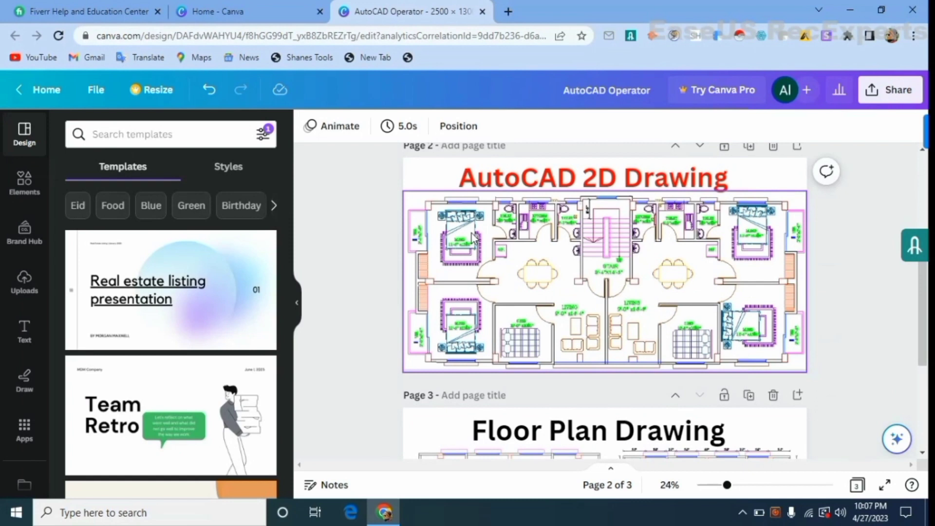
{"action": "scroll", "coordinate": [573, 322], "scroll_direction": "down", "scroll_amount": 4}
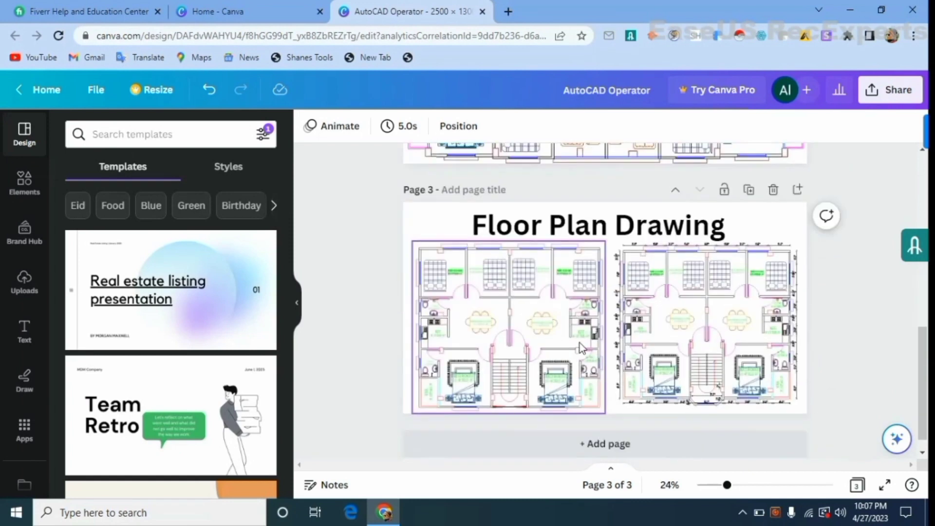
{"action": "scroll", "coordinate": [591, 347], "scroll_direction": "up", "scroll_amount": 3}
{"action": "scroll", "coordinate": [592, 346], "scroll_direction": "up", "scroll_amount": 3}
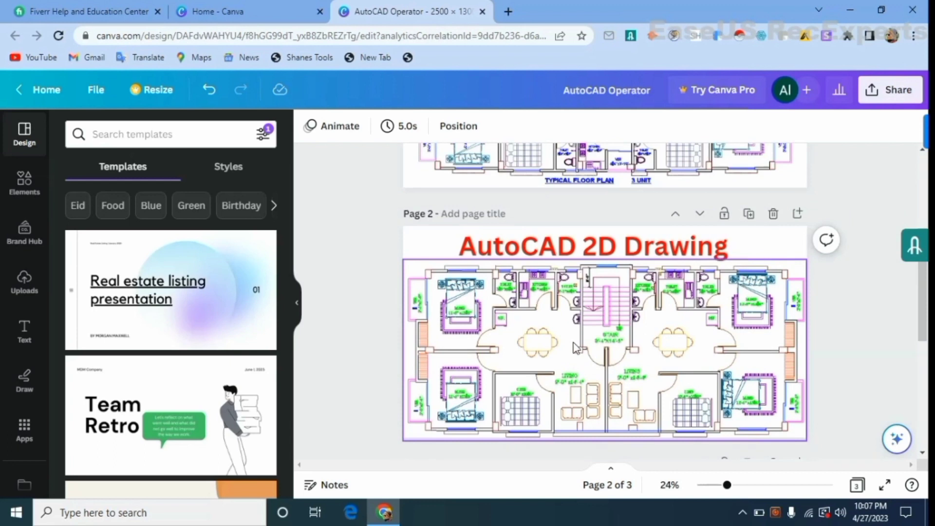
{"action": "scroll", "coordinate": [577, 354], "scroll_direction": "down", "scroll_amount": 4}
{"action": "scroll", "coordinate": [588, 368], "scroll_direction": "up", "scroll_amount": 3}
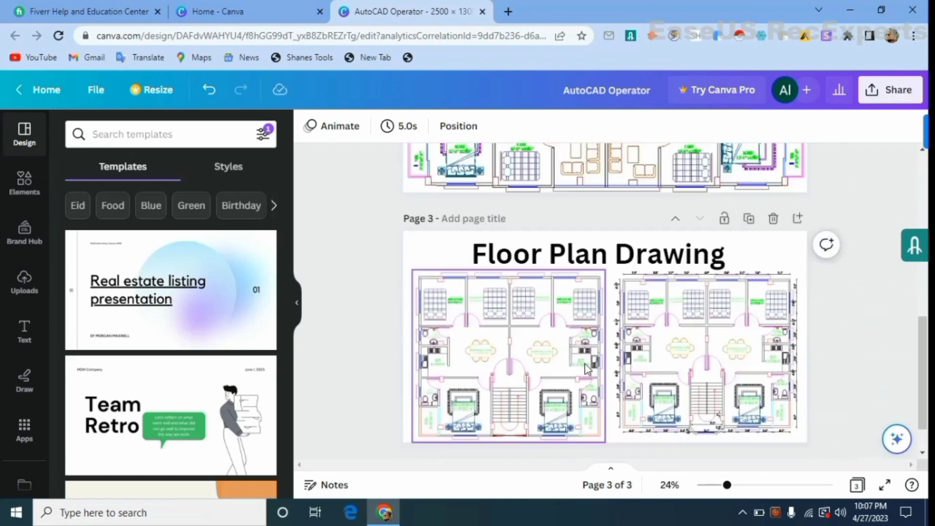
{"action": "scroll", "coordinate": [594, 377], "scroll_direction": "up", "scroll_amount": 1}
{"action": "scroll", "coordinate": [548, 356], "scroll_direction": "up", "scroll_amount": 5}
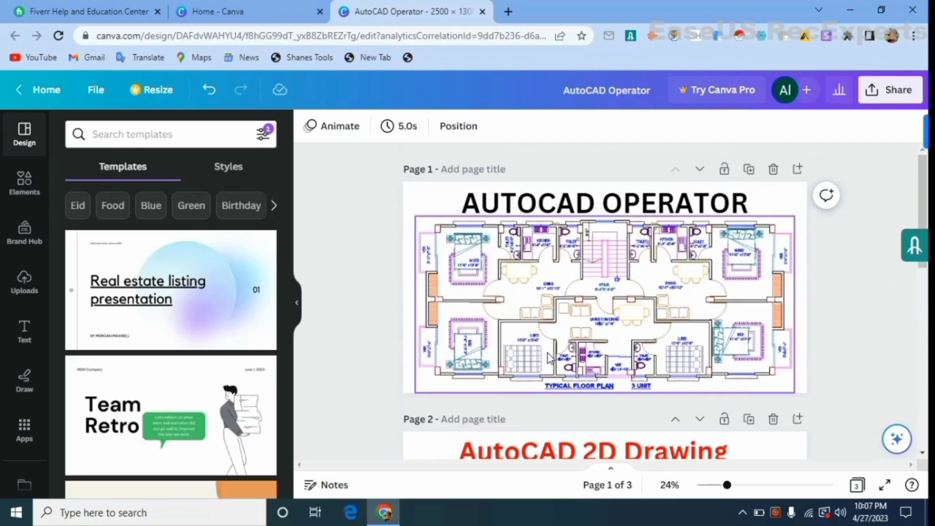
{"action": "scroll", "coordinate": [548, 353], "scroll_direction": "down", "scroll_amount": 5}
{"action": "scroll", "coordinate": [590, 318], "scroll_direction": "up", "scroll_amount": 1}
{"action": "scroll", "coordinate": [591, 336], "scroll_direction": "down", "scroll_amount": 5}
{"action": "scroll", "coordinate": [593, 341], "scroll_direction": "up", "scroll_amount": 3}
{"action": "scroll", "coordinate": [594, 341], "scroll_direction": "up", "scroll_amount": 6}
{"action": "left_click", "coordinate": [481, 289]}
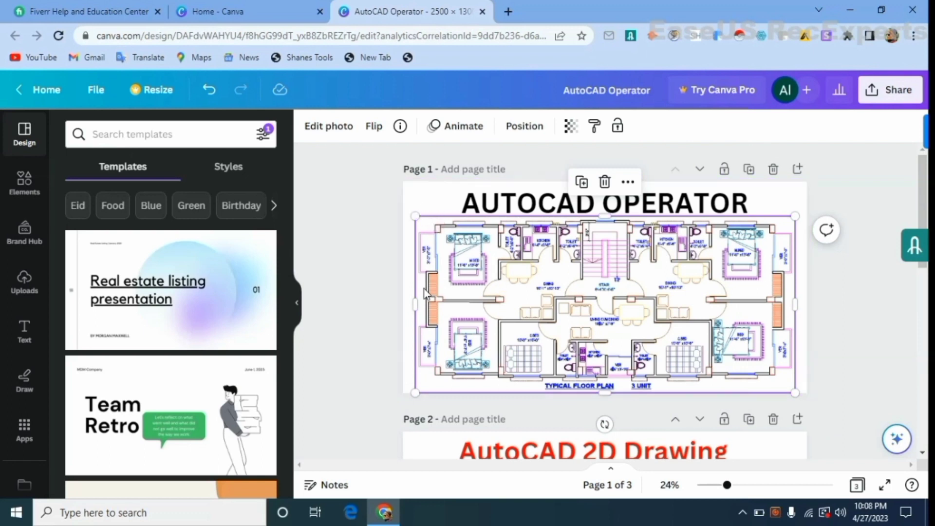
{"action": "key", "text": "Escape"}
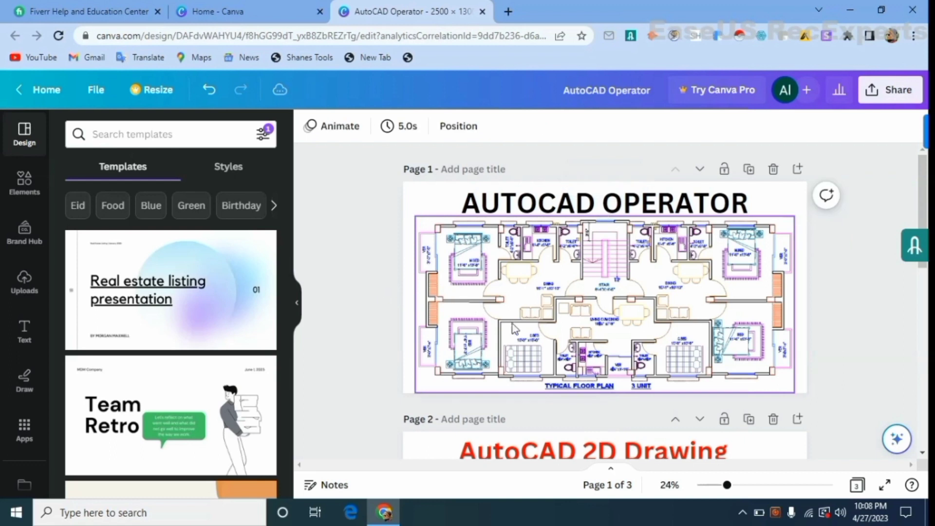
Examine the floor plan images and headings on pages 2 and 3, checking each element on page 3.
{"action": "scroll", "coordinate": [516, 330], "scroll_direction": "down", "scroll_amount": 5}
{"action": "scroll", "coordinate": [520, 341], "scroll_direction": "down", "scroll_amount": 3}
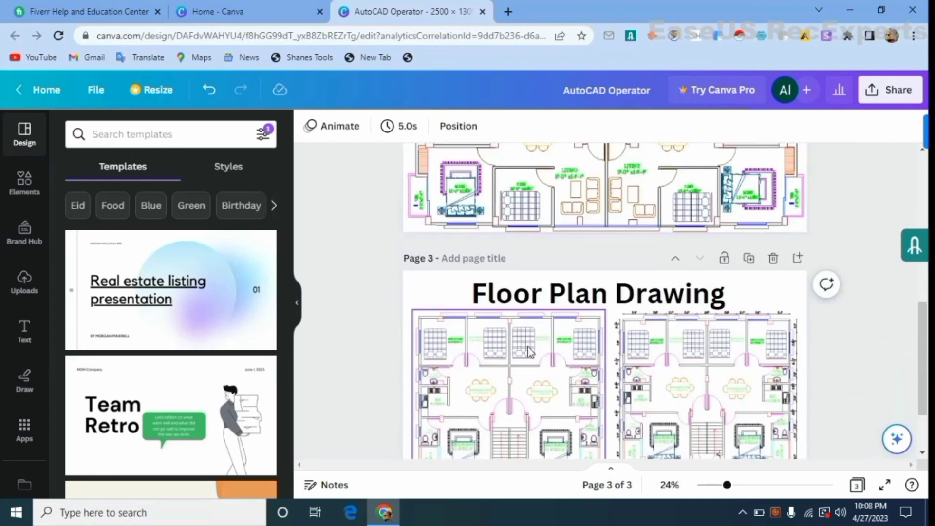
{"action": "scroll", "coordinate": [536, 361], "scroll_direction": "down", "scroll_amount": 2}
{"action": "scroll", "coordinate": [536, 360], "scroll_direction": "up", "scroll_amount": 5}
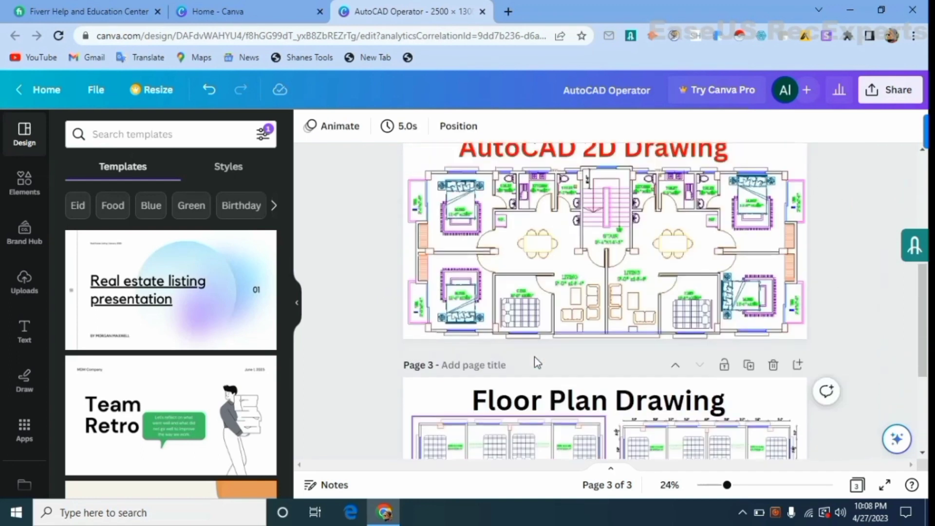
{"action": "scroll", "coordinate": [502, 282], "scroll_direction": "up", "scroll_amount": 3}
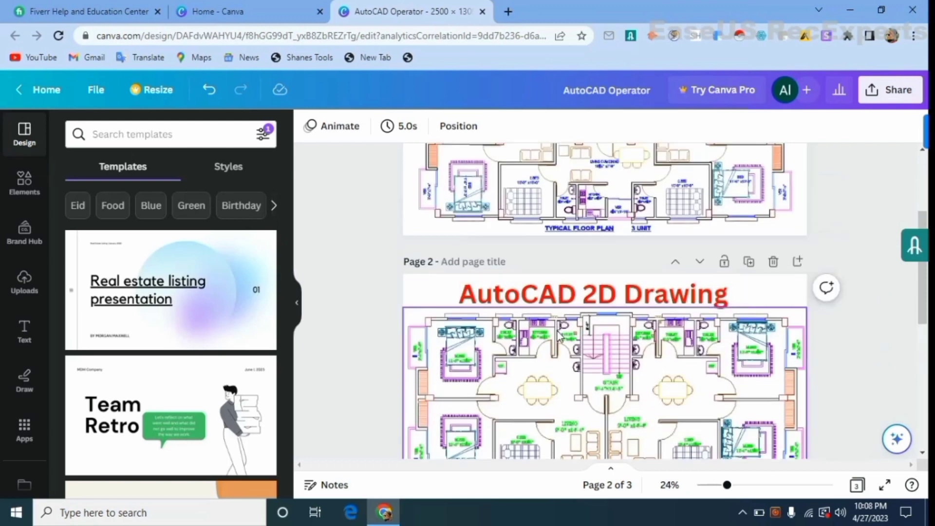
{"action": "scroll", "coordinate": [558, 331], "scroll_direction": "down", "scroll_amount": 7}
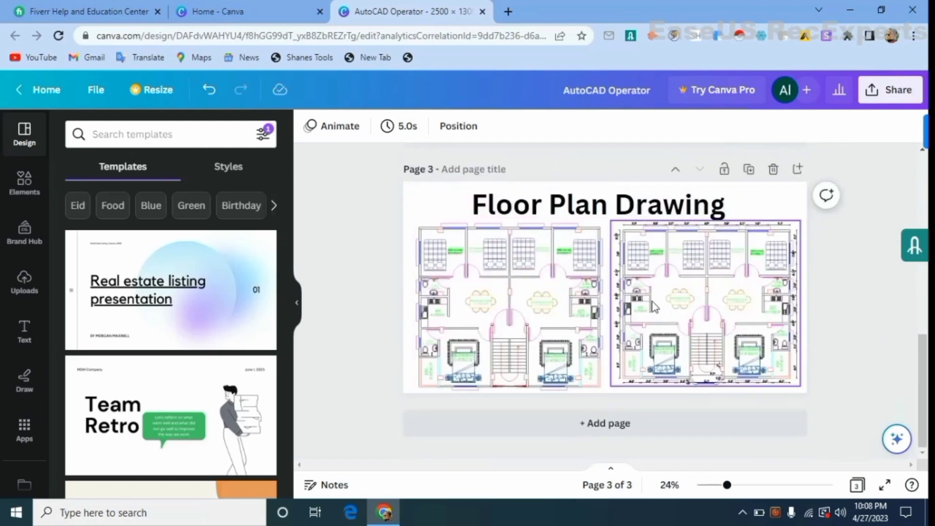
{"action": "scroll", "coordinate": [541, 341], "scroll_direction": "up", "scroll_amount": 2}
{"action": "left_click", "coordinate": [533, 360]}
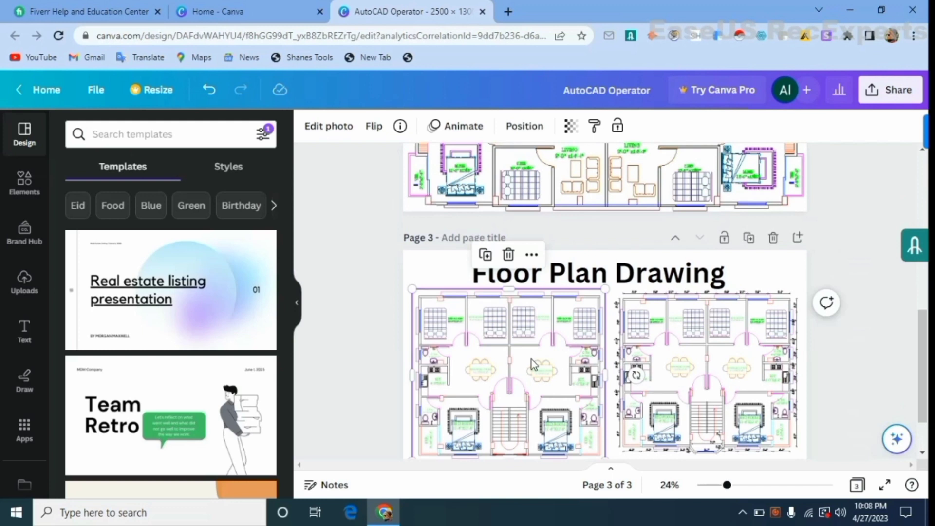
{"action": "left_click", "coordinate": [655, 358]}
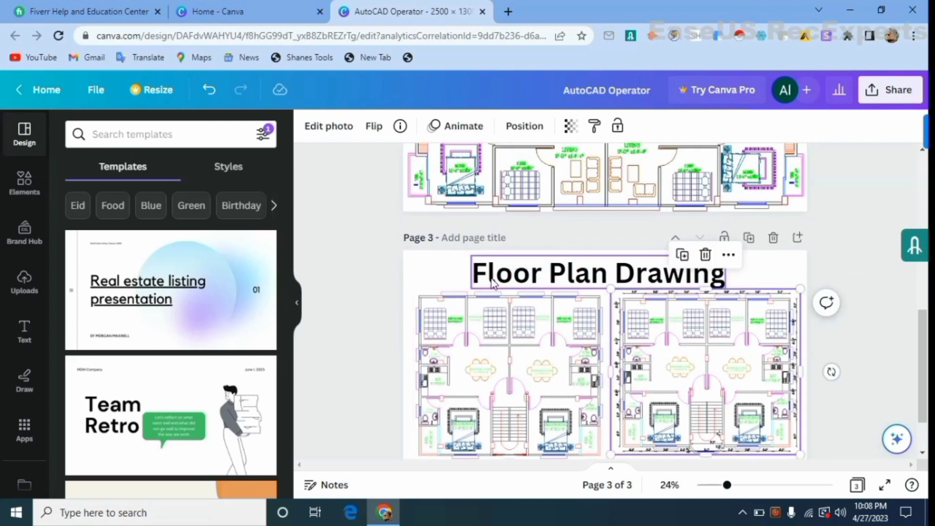
{"action": "key", "text": "ctrl+a"}
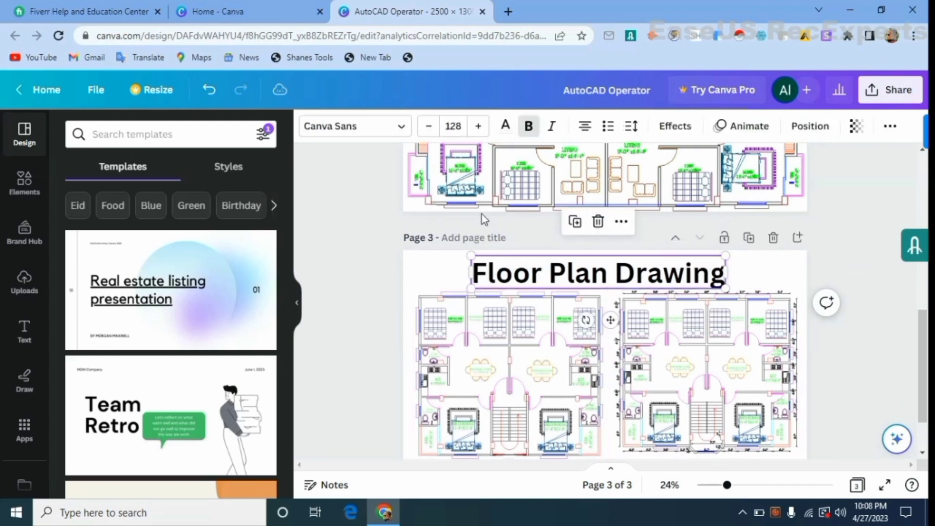
Try black from the document colours on page 2's AutoCAD 2D Drawing heading, and undo the colour change.
{"action": "scroll", "coordinate": [481, 214], "scroll_direction": "up", "scroll_amount": 8}
{"action": "left_click", "coordinate": [538, 316]}
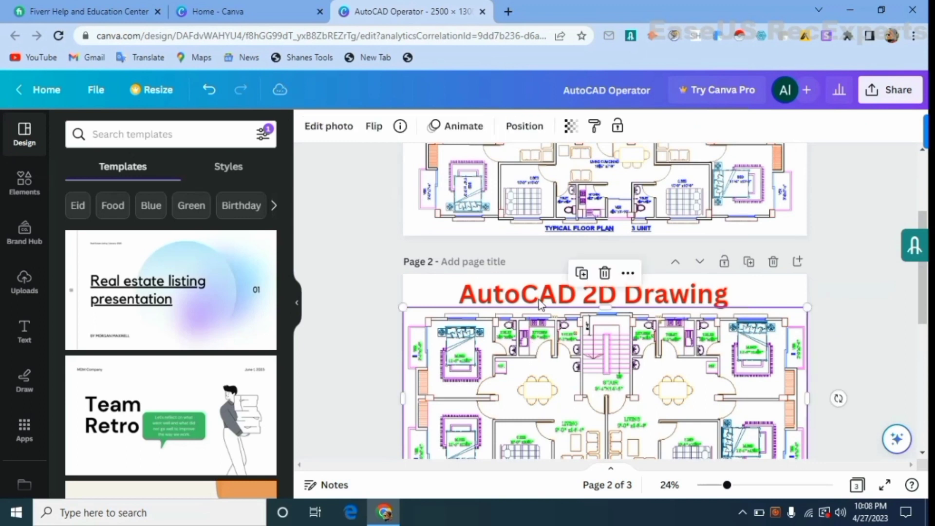
{"action": "double_click", "coordinate": [547, 302]}
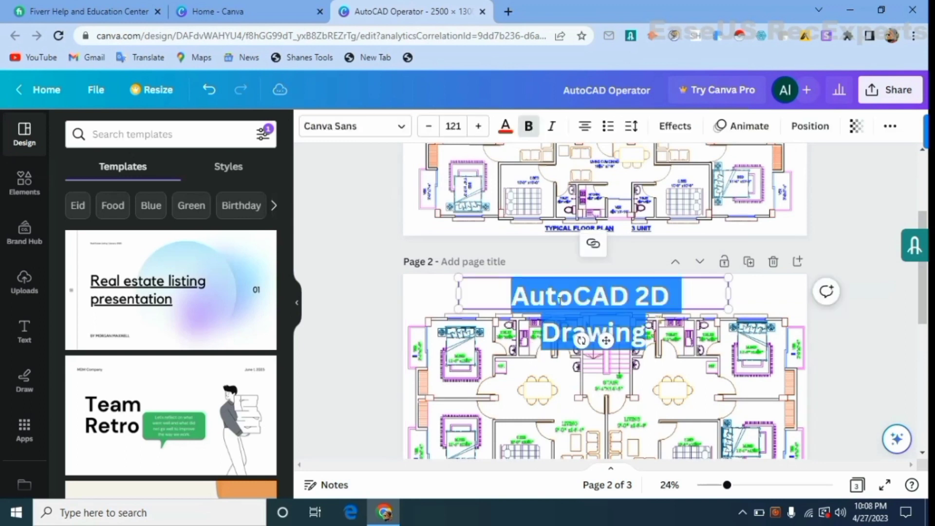
{"action": "left_click", "coordinate": [506, 127]}
{"action": "left_click", "coordinate": [119, 215]}
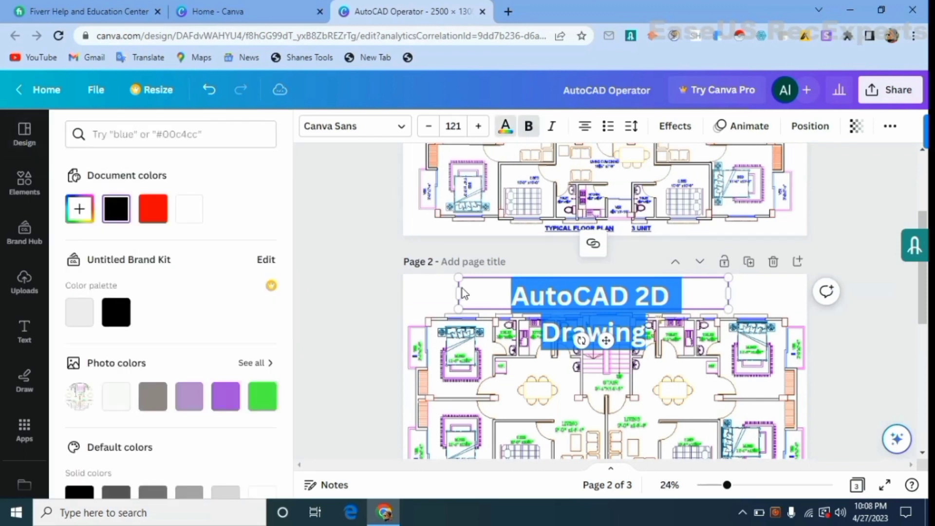
{"action": "left_click", "coordinate": [429, 302]}
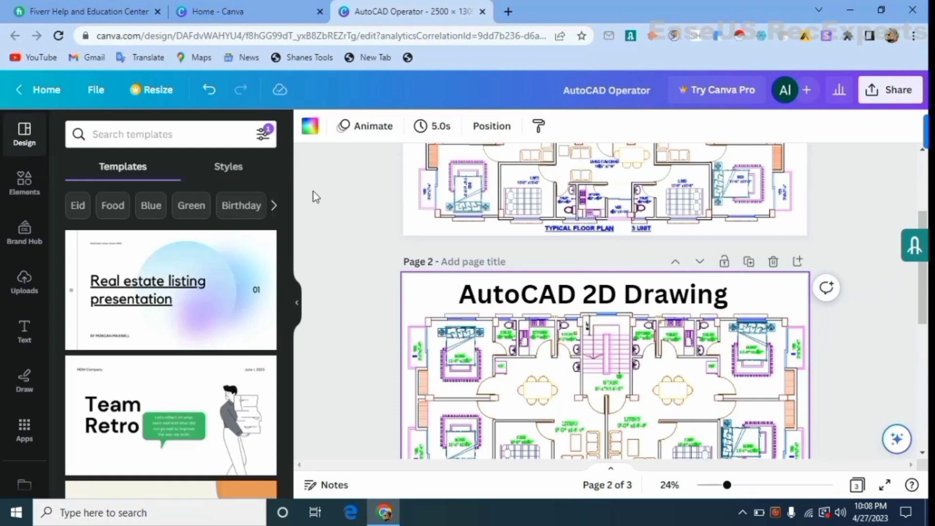
{"action": "left_click", "coordinate": [209, 89]}
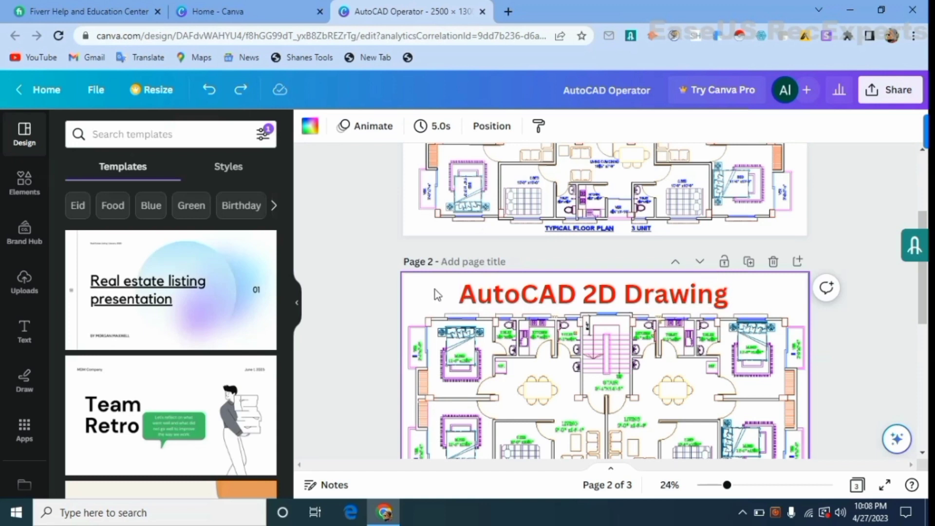
Look through all three pages of the design again to check them before exporting.
{"action": "scroll", "coordinate": [385, 332], "scroll_direction": "up", "scroll_amount": 3}
{"action": "scroll", "coordinate": [533, 382], "scroll_direction": "down", "scroll_amount": 10}
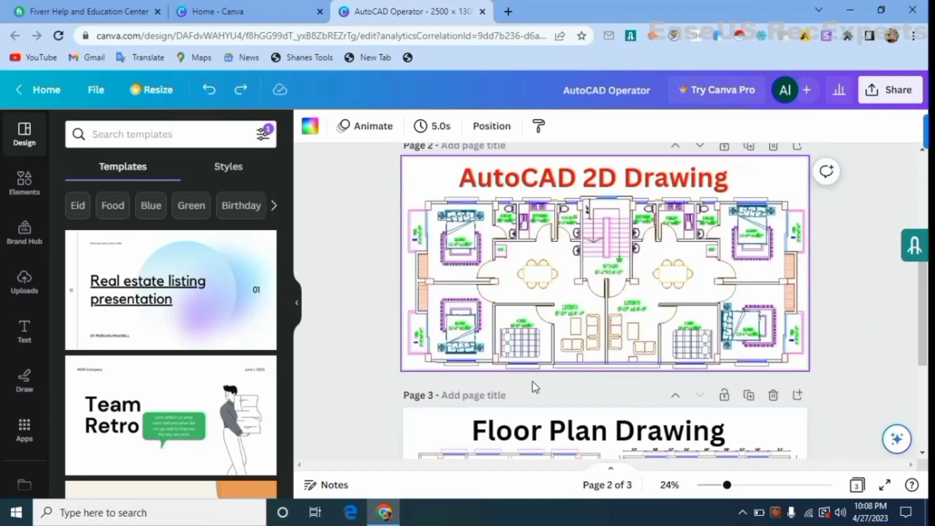
{"action": "scroll", "coordinate": [546, 398], "scroll_direction": "up", "scroll_amount": 8}
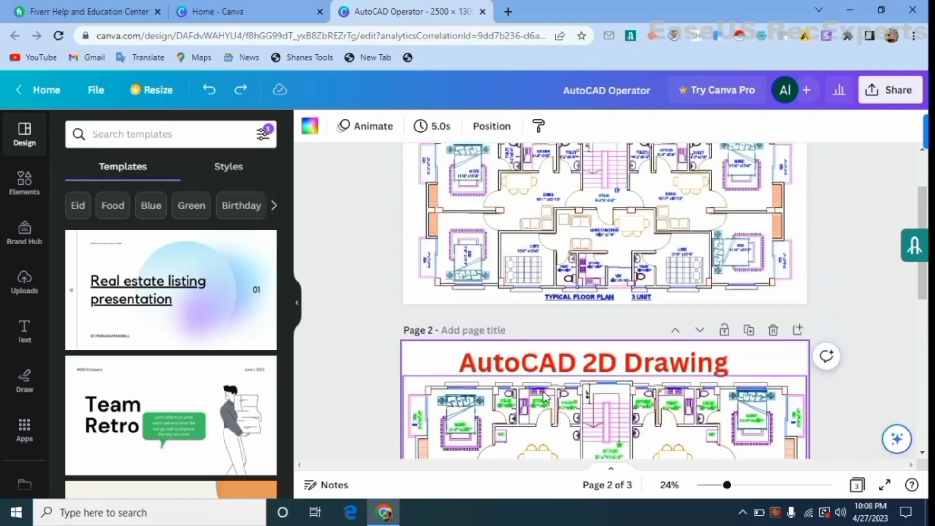
{"action": "scroll", "coordinate": [544, 398], "scroll_direction": "up", "scroll_amount": 3}
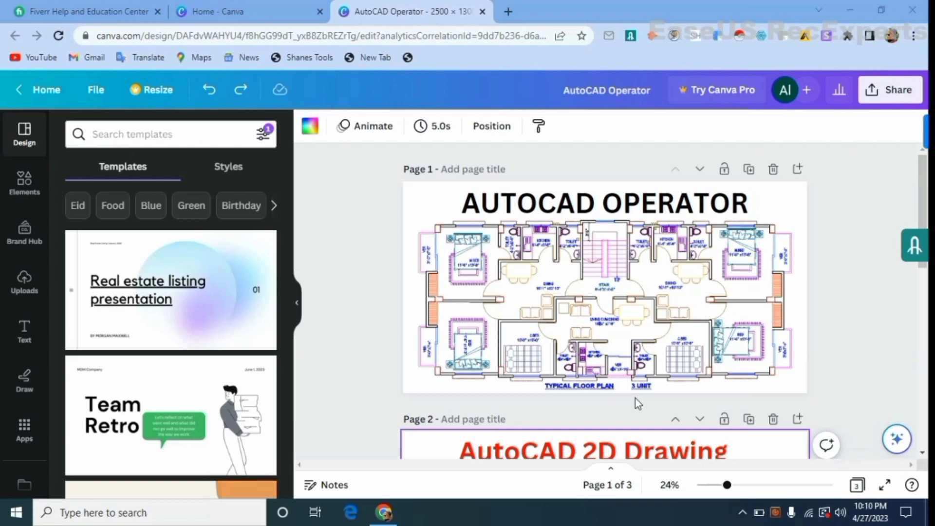
{"action": "scroll", "coordinate": [636, 398], "scroll_direction": "down", "scroll_amount": 10}
{"action": "scroll", "coordinate": [630, 402], "scroll_direction": "up", "scroll_amount": 10}
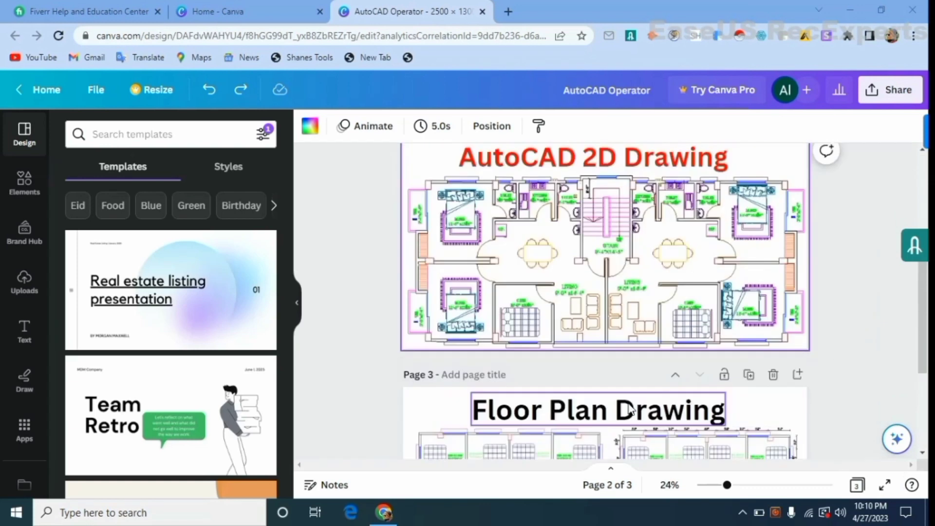
{"action": "scroll", "coordinate": [557, 389], "scroll_direction": "down", "scroll_amount": 7}
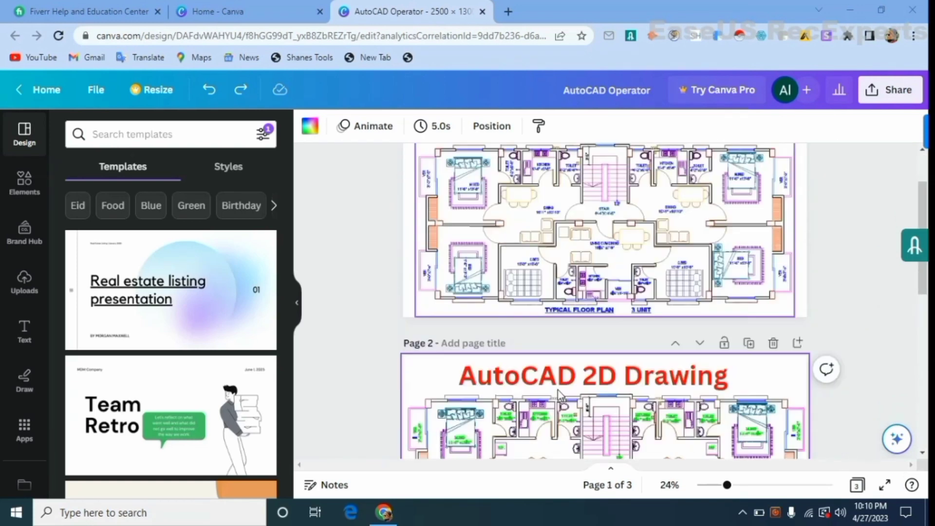
{"action": "scroll", "coordinate": [560, 391], "scroll_direction": "up", "scroll_amount": 2}
{"action": "scroll", "coordinate": [560, 390], "scroll_direction": "up", "scroll_amount": 4}
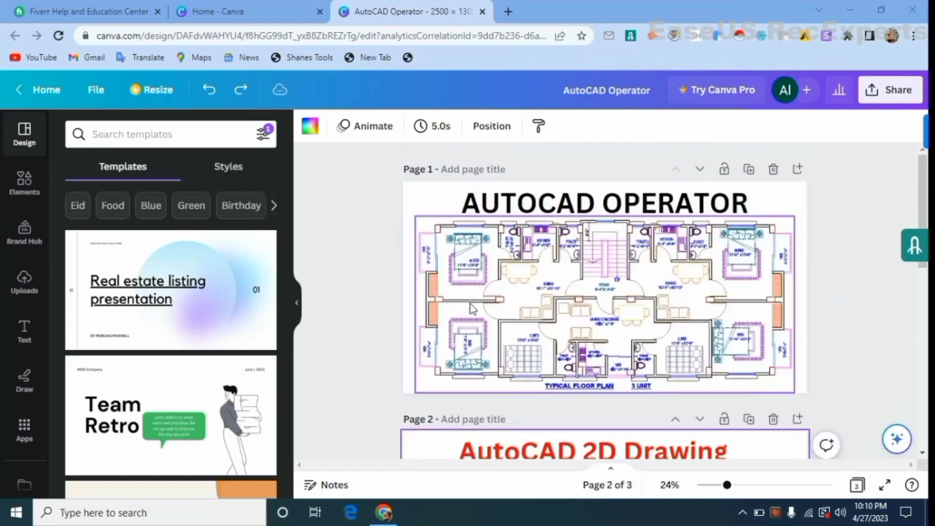
{"action": "scroll", "coordinate": [499, 346], "scroll_direction": "down", "scroll_amount": 5}
{"action": "scroll", "coordinate": [500, 347], "scroll_direction": "down", "scroll_amount": 4}
{"action": "scroll", "coordinate": [503, 359], "scroll_direction": "up", "scroll_amount": 8}
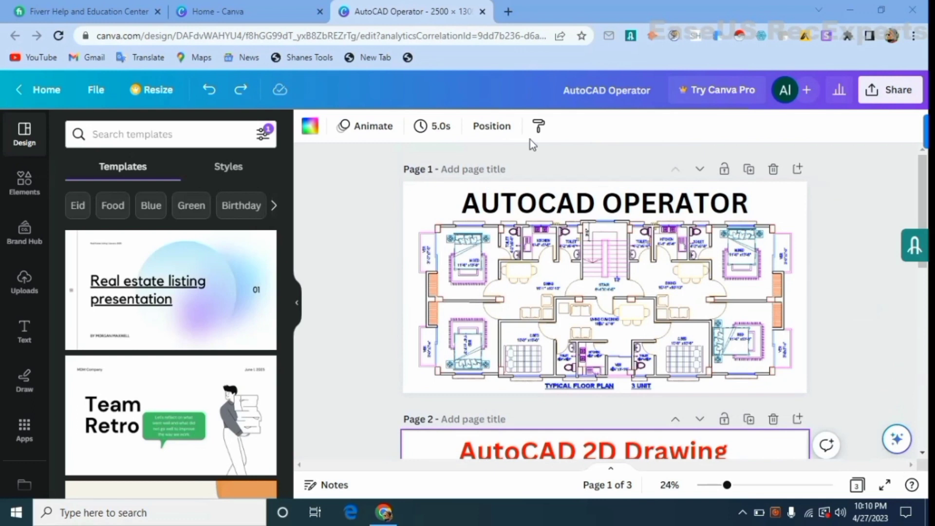
Download all three pages of the AutoCAD Operator design as JPG files.
{"action": "left_click", "coordinate": [882, 103]}
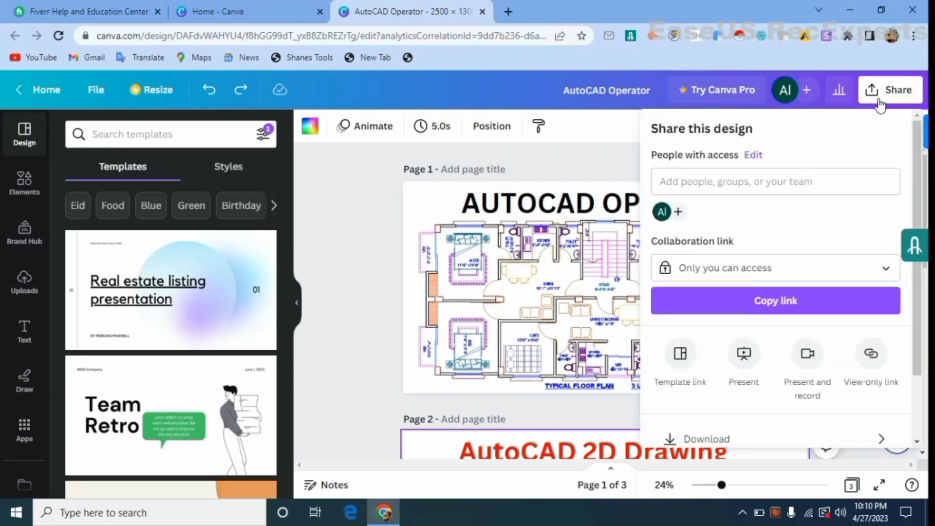
{"action": "scroll", "coordinate": [744, 297], "scroll_direction": "down", "scroll_amount": 2}
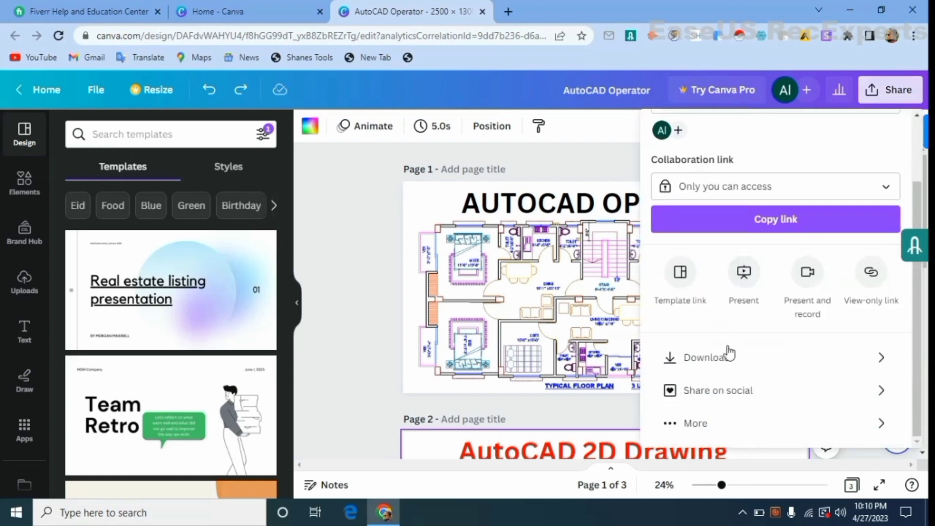
{"action": "left_click", "coordinate": [719, 369]}
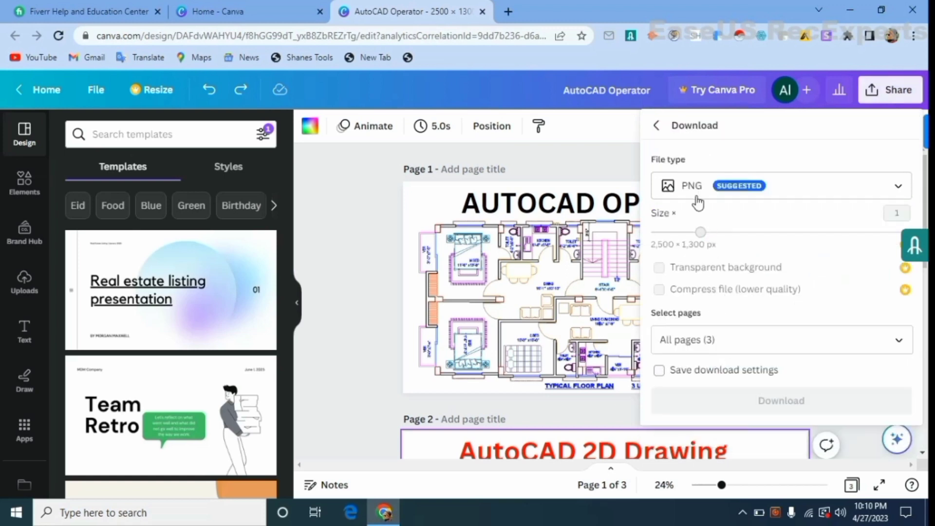
{"action": "left_click", "coordinate": [742, 195]}
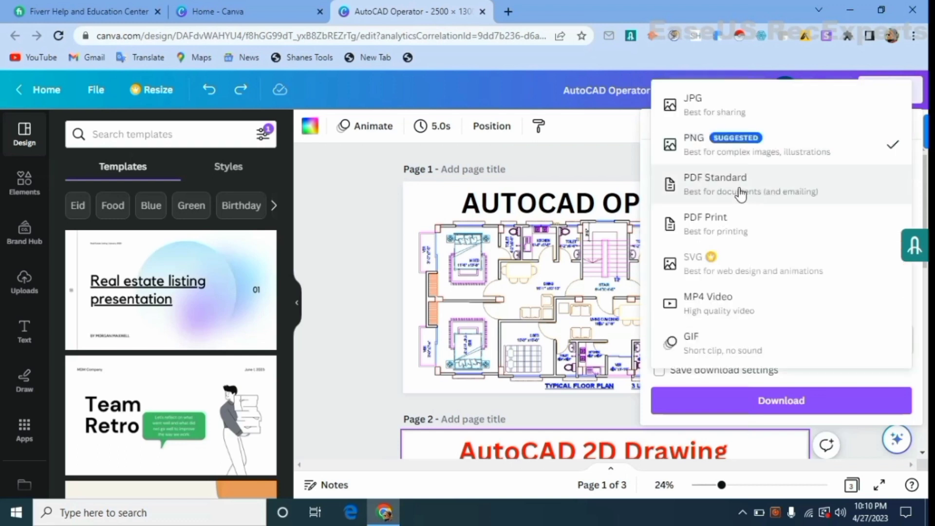
{"action": "left_click", "coordinate": [702, 108]}
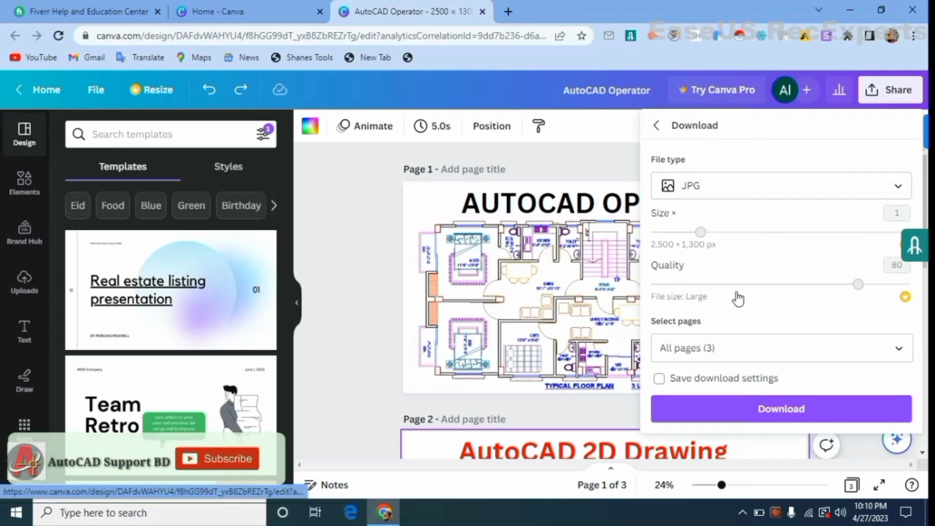
{"action": "left_click", "coordinate": [788, 413]}
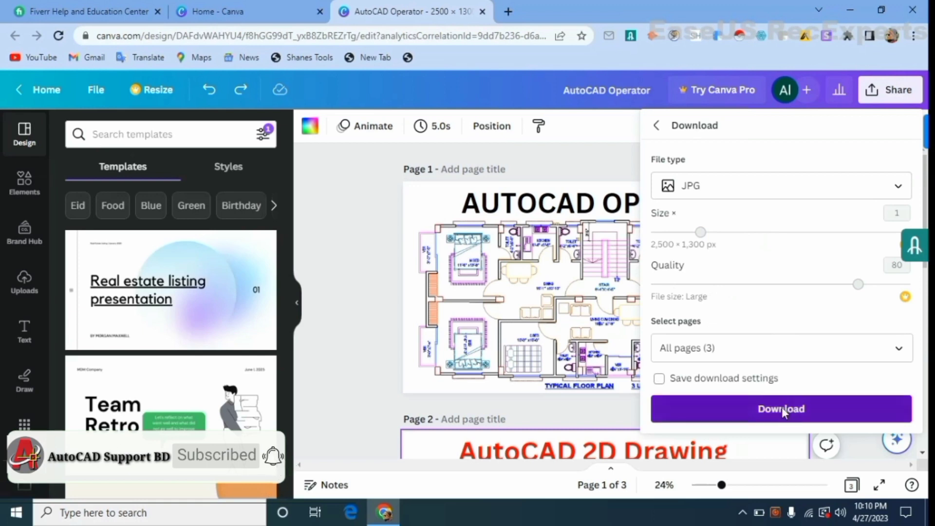
{"action": "scroll", "coordinate": [519, 233], "scroll_direction": "down", "scroll_amount": 4}
{"action": "scroll", "coordinate": [520, 248], "scroll_direction": "up", "scroll_amount": 3}
{"action": "scroll", "coordinate": [522, 265], "scroll_direction": "down", "scroll_amount": 8}
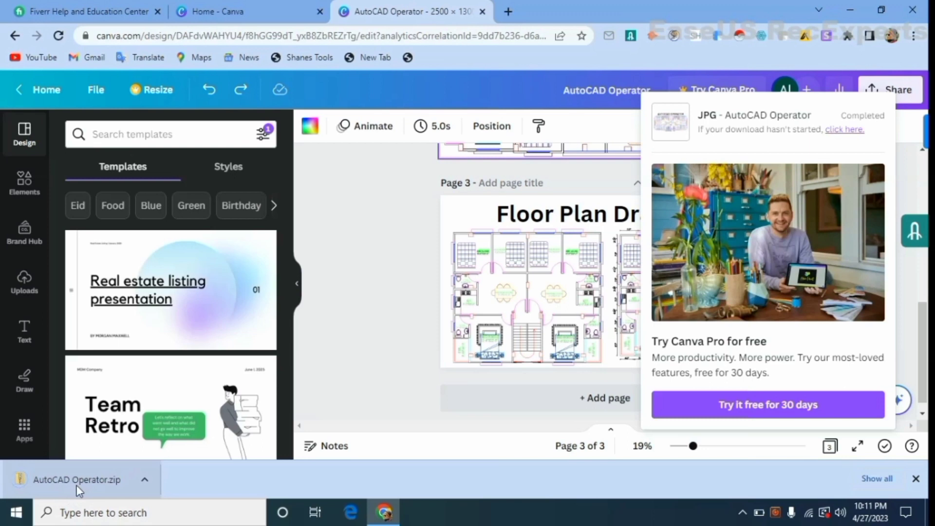
Switch to File Explorer and view image 1 inside the AutoCAD Operator zip archive in the Downloads folder.
{"action": "left_click", "coordinate": [855, 8]}
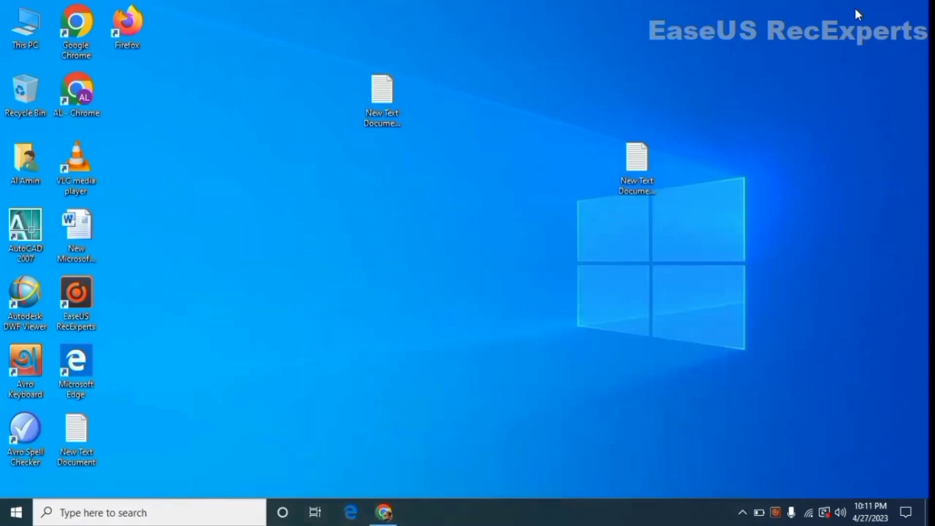
{"action": "right_click", "coordinate": [566, 114]}
{"action": "left_click", "coordinate": [599, 150]}
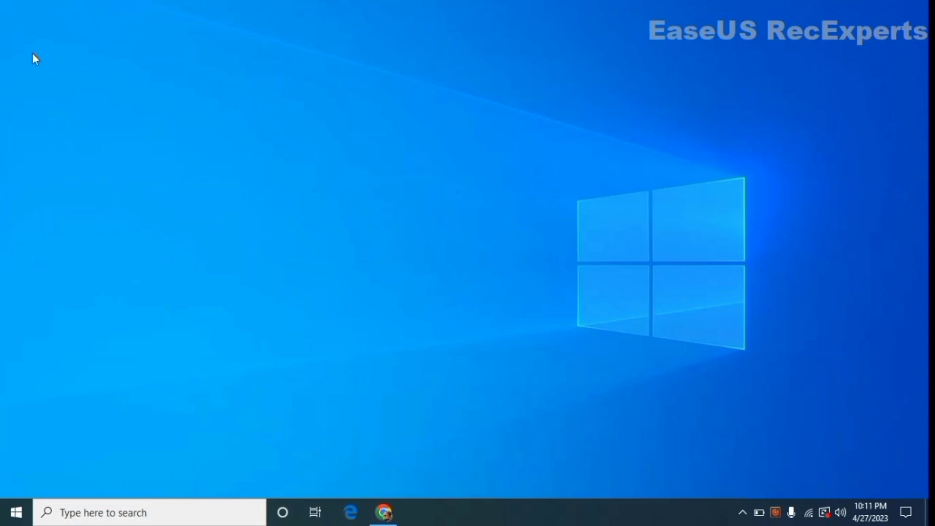
{"action": "double_click", "coordinate": [31, 36]}
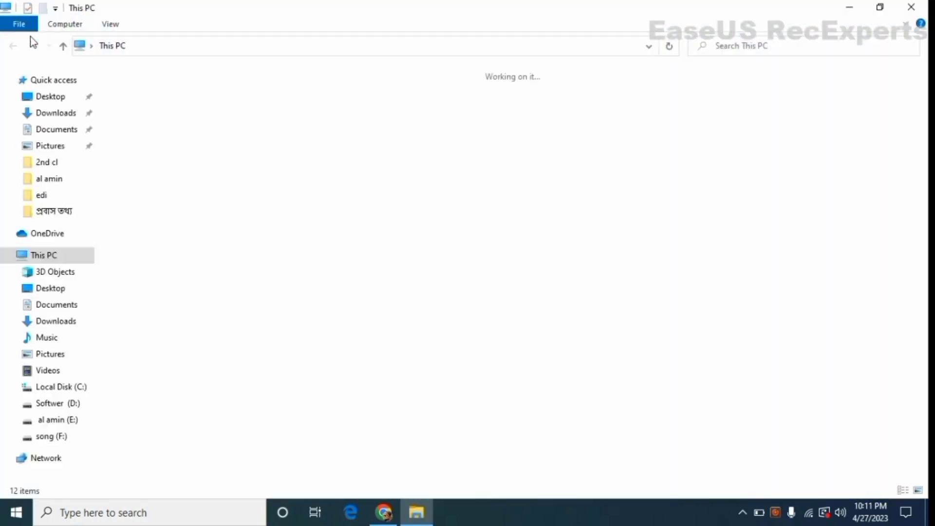
{"action": "double_click", "coordinate": [670, 101]}
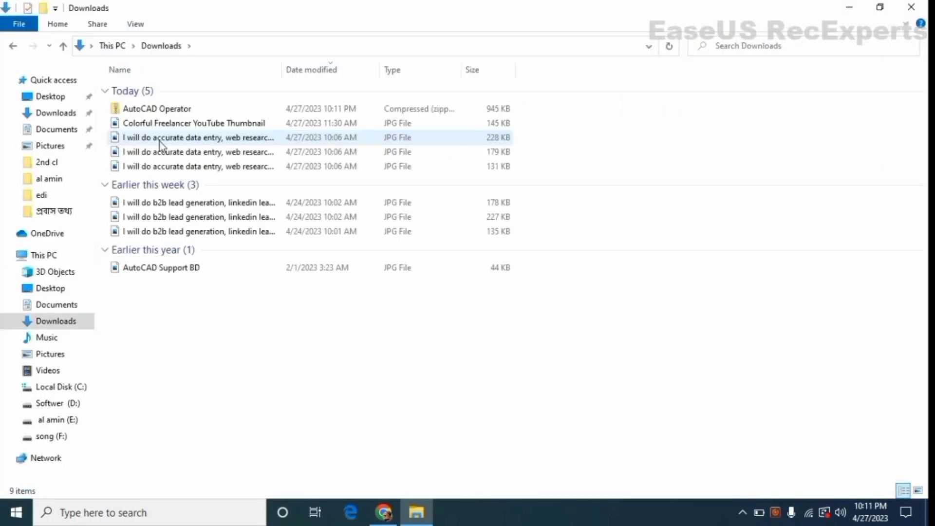
{"action": "left_click", "coordinate": [170, 109]}
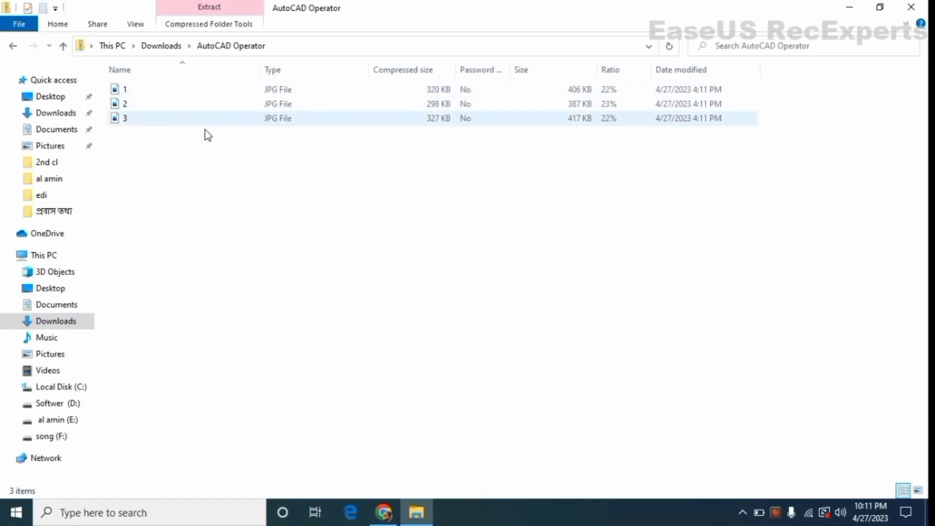
{"action": "left_click", "coordinate": [167, 91]}
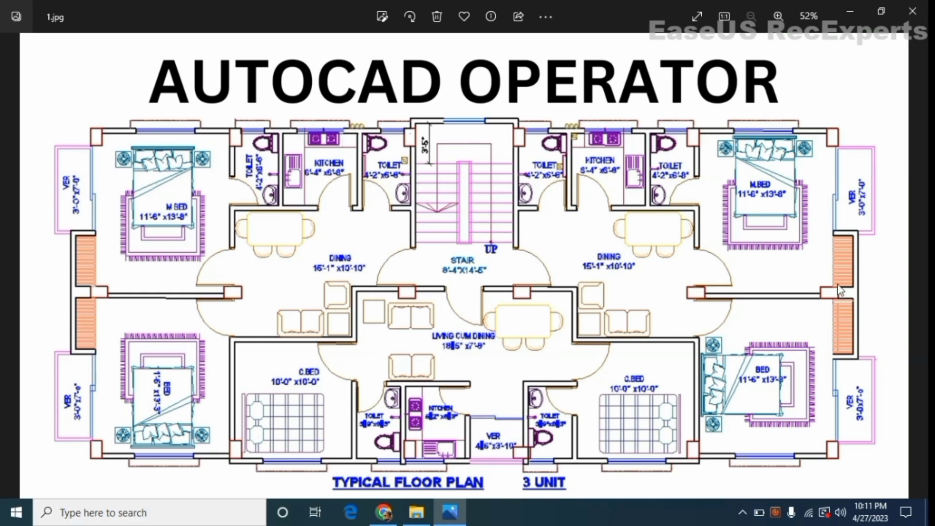
{"action": "left_click", "coordinate": [912, 11]}
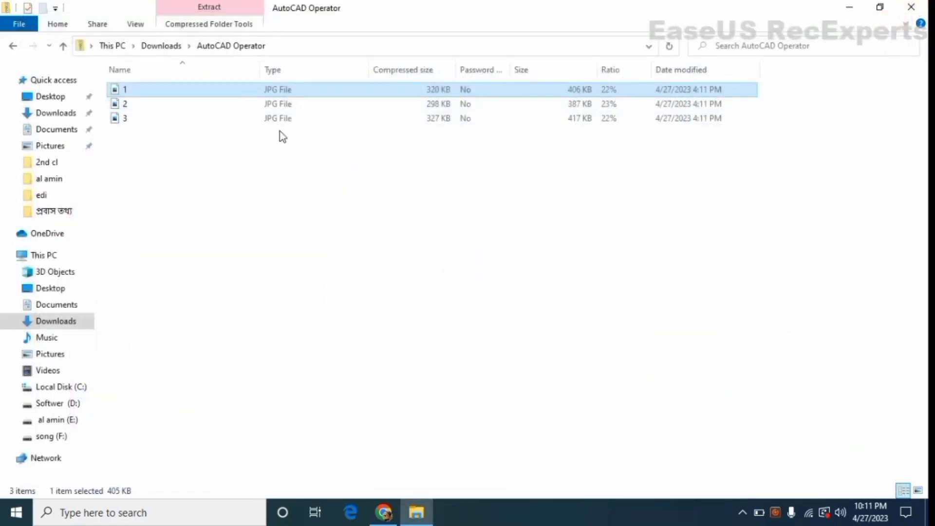
Move images 1, 2 and 3 out of the AutoCAD Operator zip archive into the Downloads folder.
{"action": "left_click", "coordinate": [64, 46]}
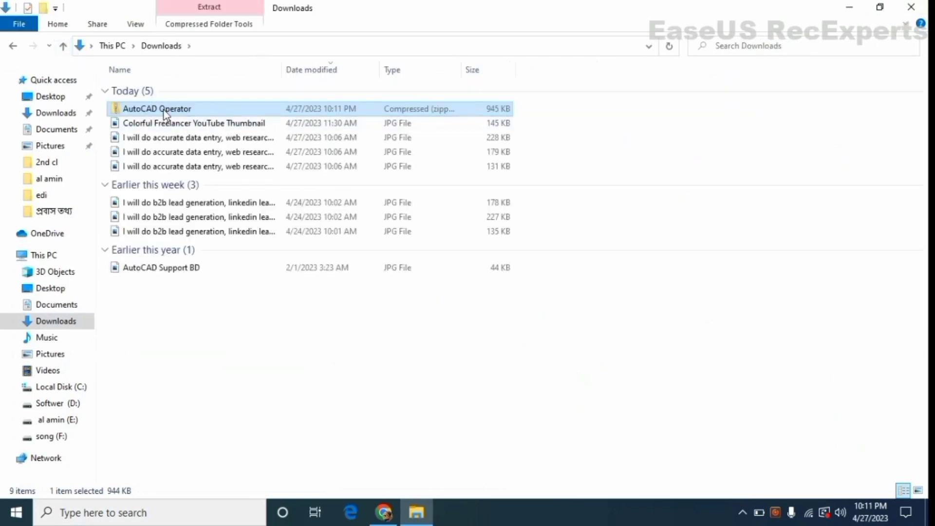
{"action": "double_click", "coordinate": [164, 109]}
{"action": "left_click_drag", "start_coordinate": [235, 142], "coordinate": [189, 91]}
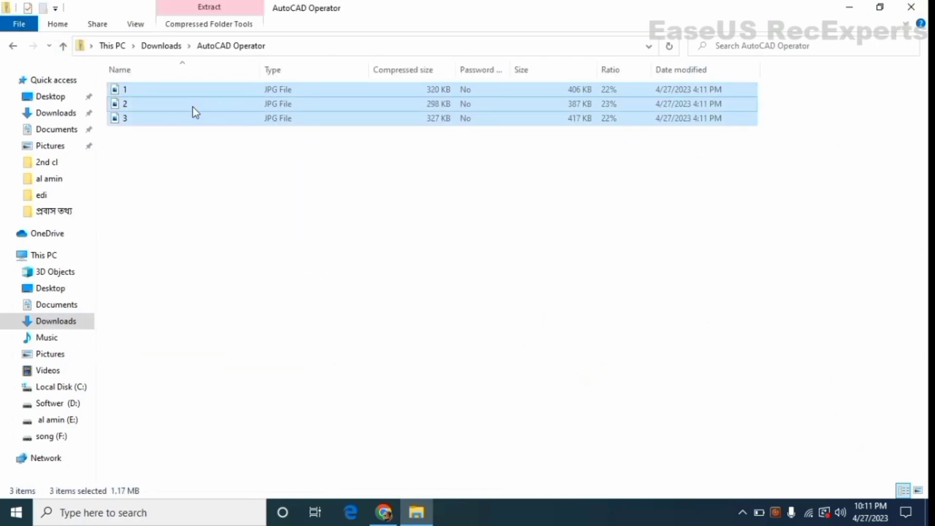
{"action": "right_click", "coordinate": [195, 112]}
{"action": "left_click", "coordinate": [235, 138]}
{"action": "left_click", "coordinate": [64, 46]}
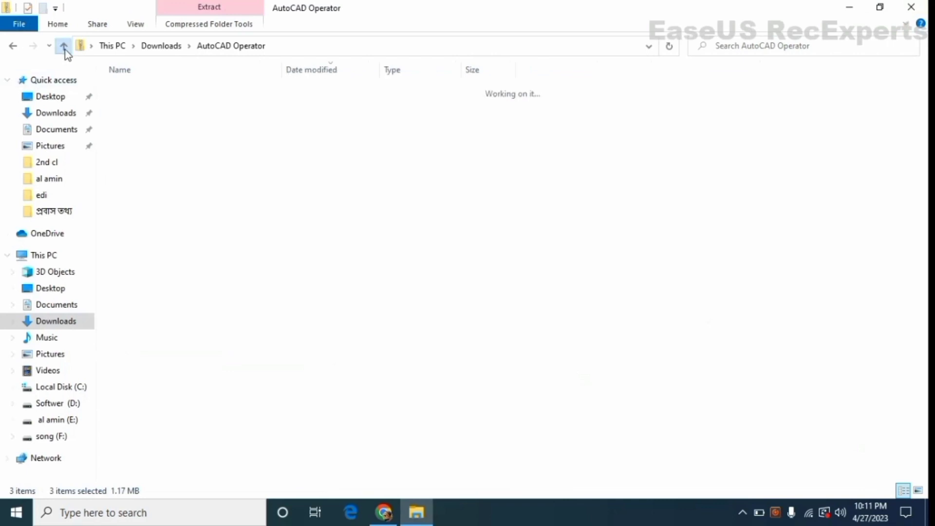
{"action": "right_click", "coordinate": [610, 346]}
{"action": "left_click", "coordinate": [648, 222]}
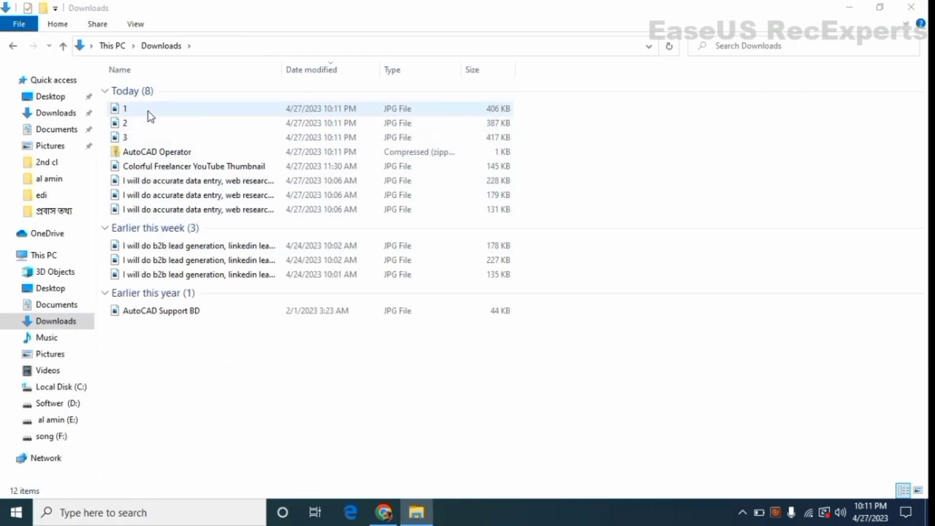
View the extracted images 1, 2 and 3 from the Downloads folder in the photo viewer and close it.
{"action": "double_click", "coordinate": [148, 112]}
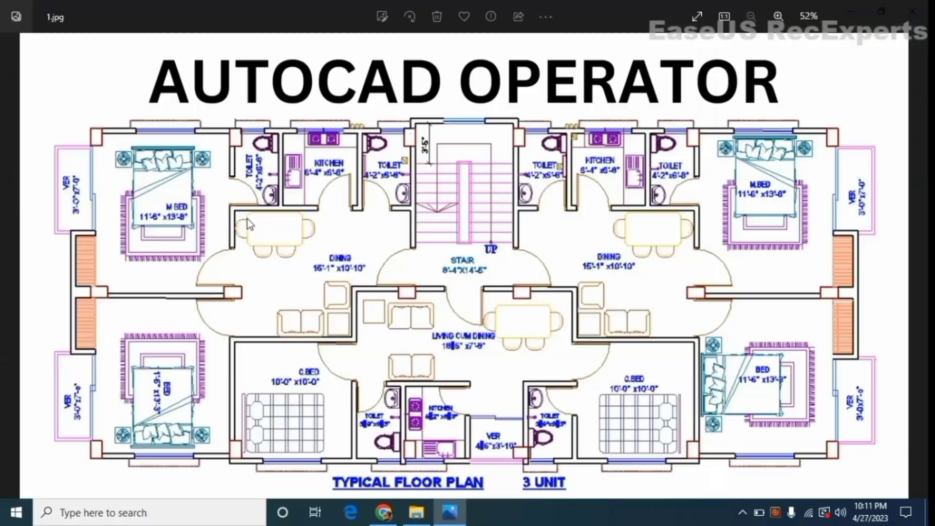
{"action": "left_click", "coordinate": [915, 267]}
{"action": "left_click", "coordinate": [915, 267]}
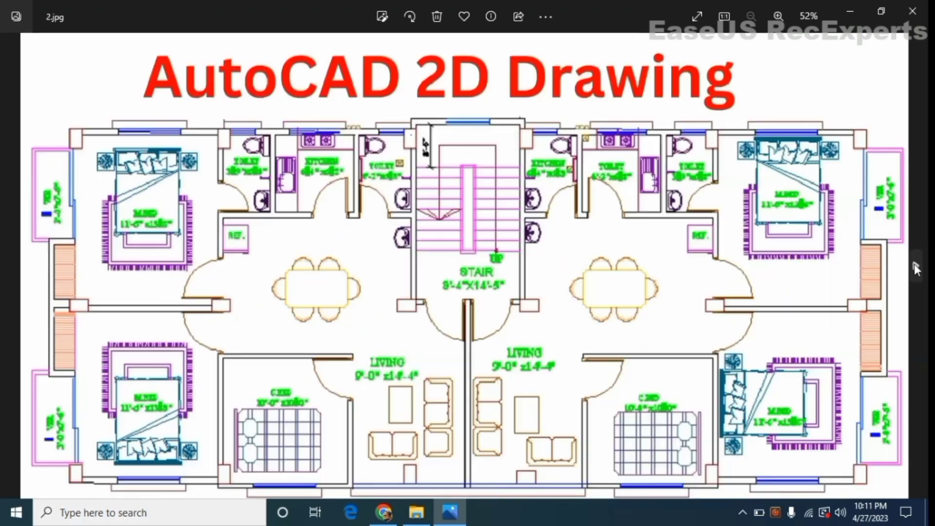
{"action": "left_click", "coordinate": [915, 267]}
{"action": "left_click", "coordinate": [913, 11]}
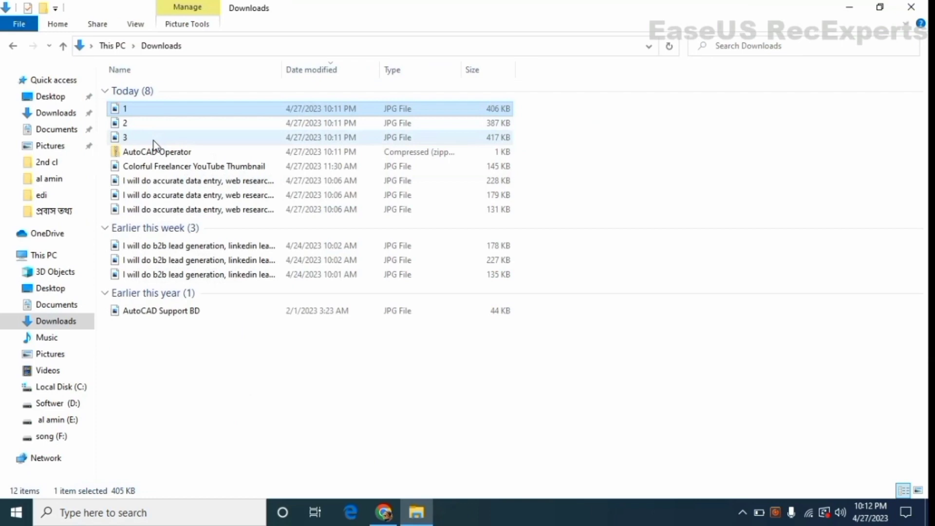
{"action": "mouse_move", "coordinate": [153, 145]}
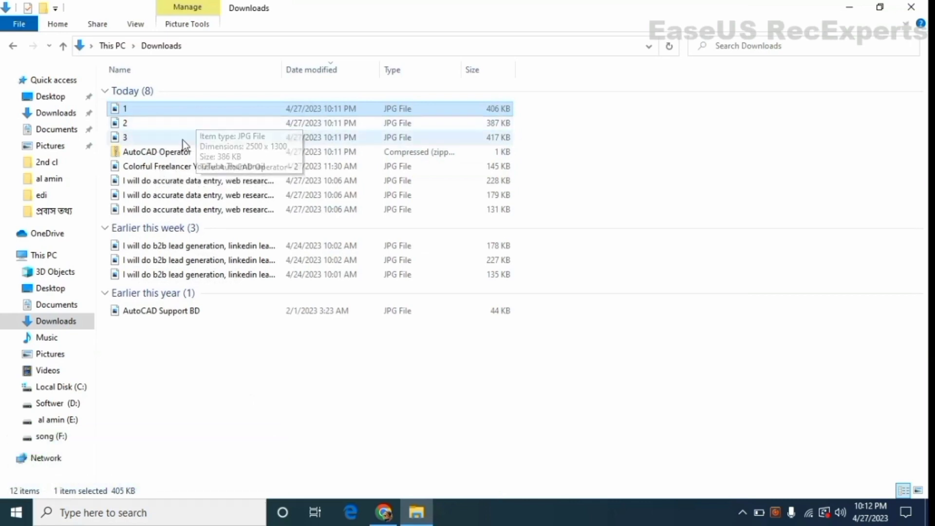
{"action": "left_click_drag", "start_coordinate": [155, 117], "coordinate": [175, 142]}
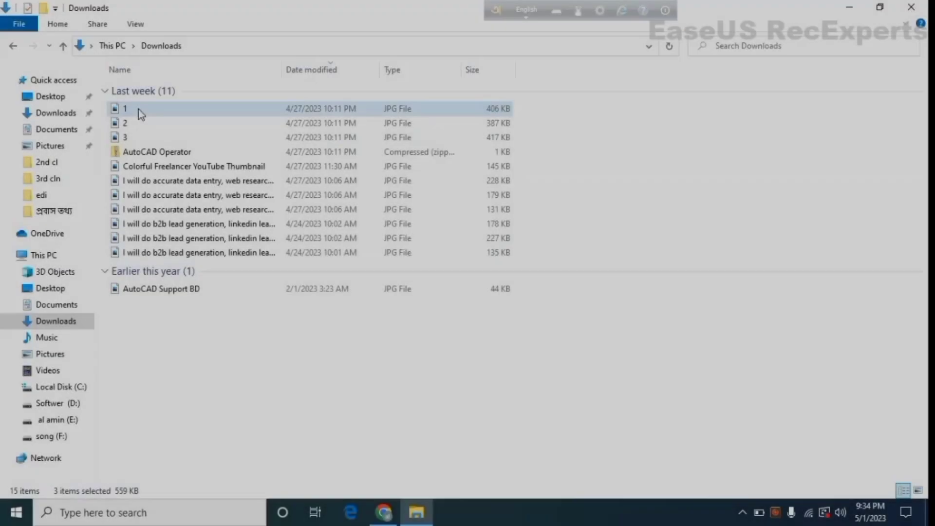
Reopen image 1 from Downloads and browse forward through images 2 and 3, then back, to review the finished gig images.
{"action": "double_click", "coordinate": [139, 110]}
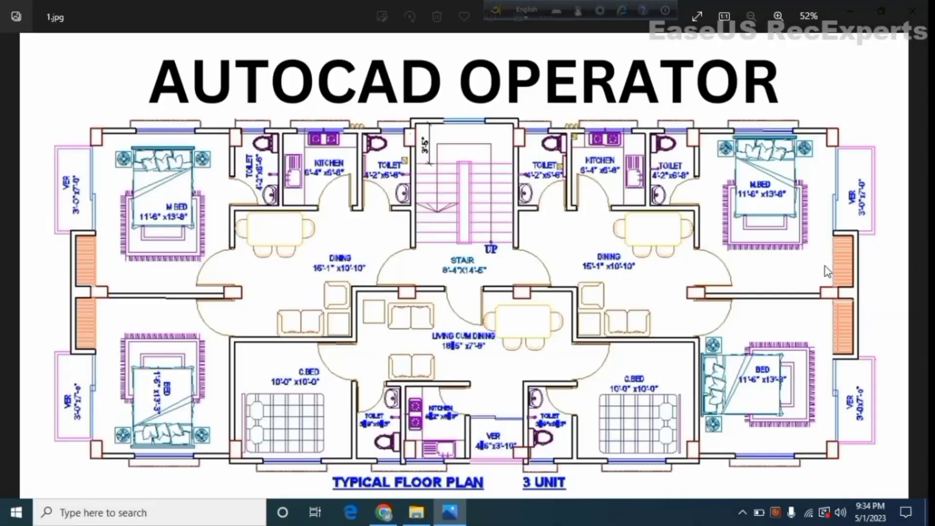
{"action": "left_click", "coordinate": [927, 264]}
{"action": "left_click", "coordinate": [927, 264]}
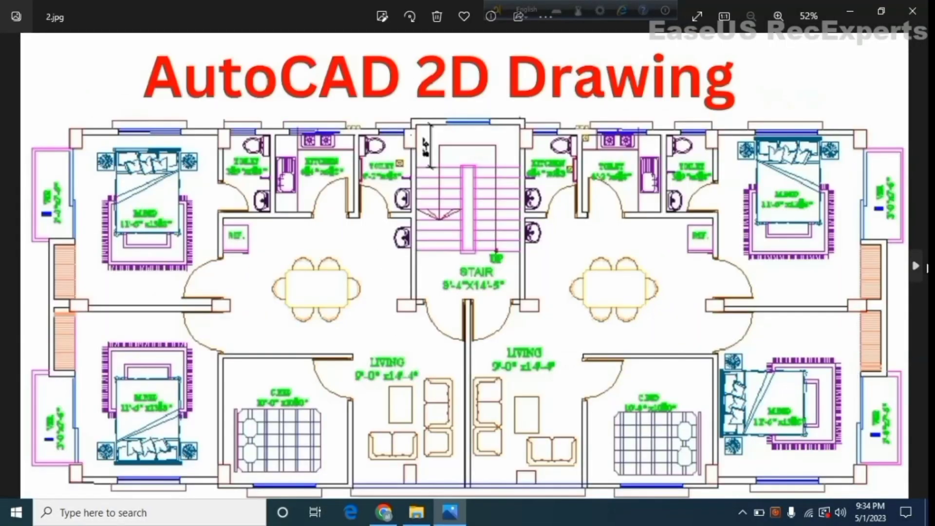
{"action": "left_click", "coordinate": [6, 270]}
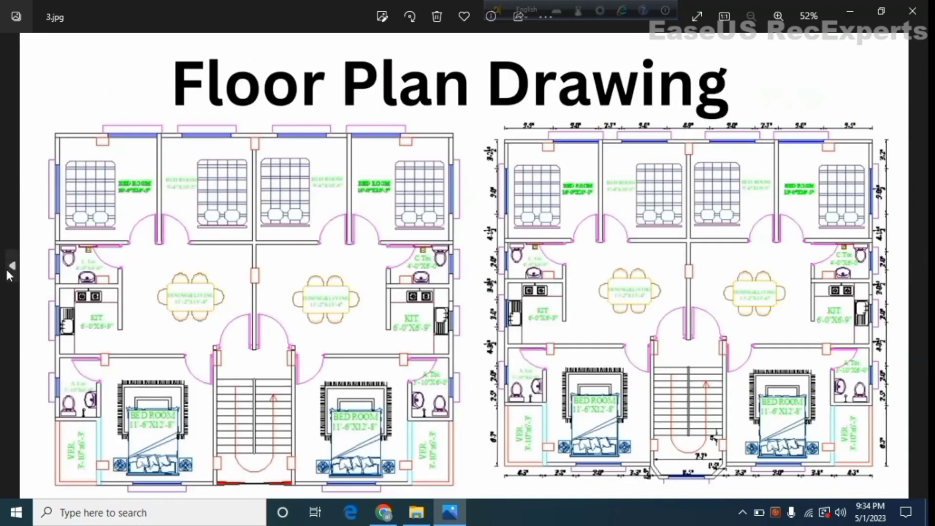